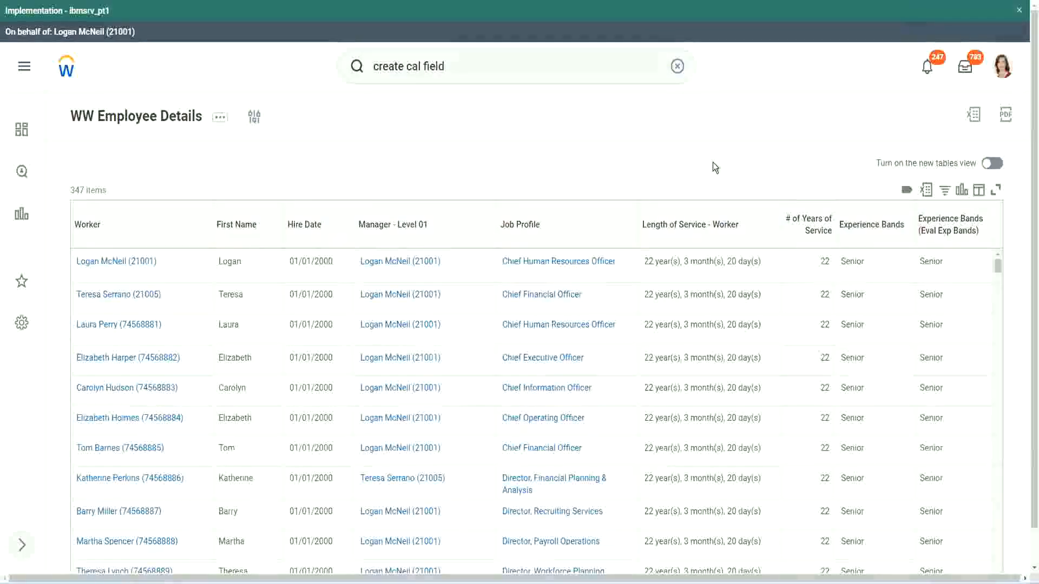
Step: Copy the name of the existing calculated field CF-WW-Eval Exp-Derive Experience Bands from Years of Service
left_click(901, 256)
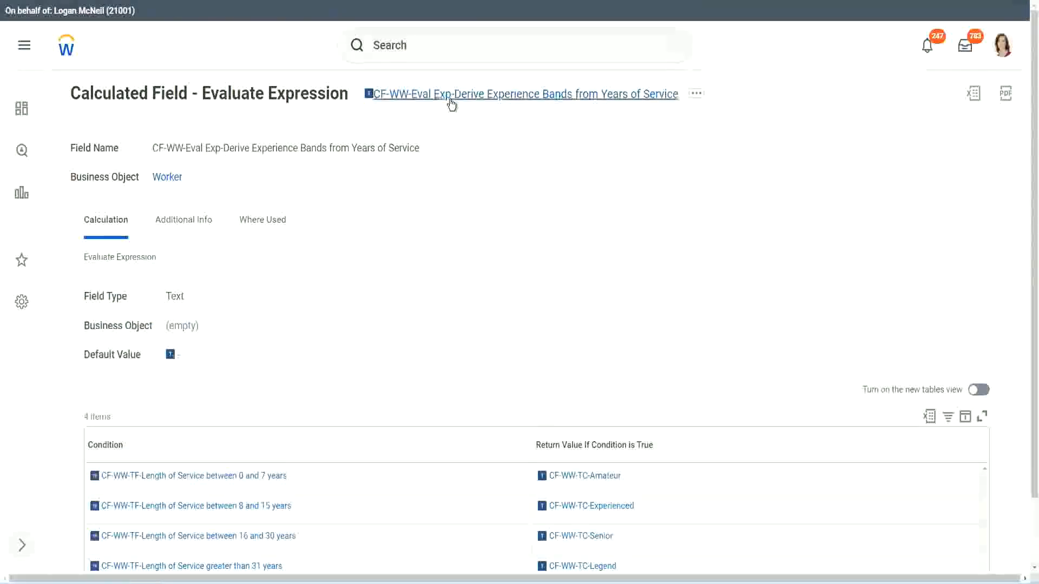
right_click(450, 104)
left_click(490, 163)
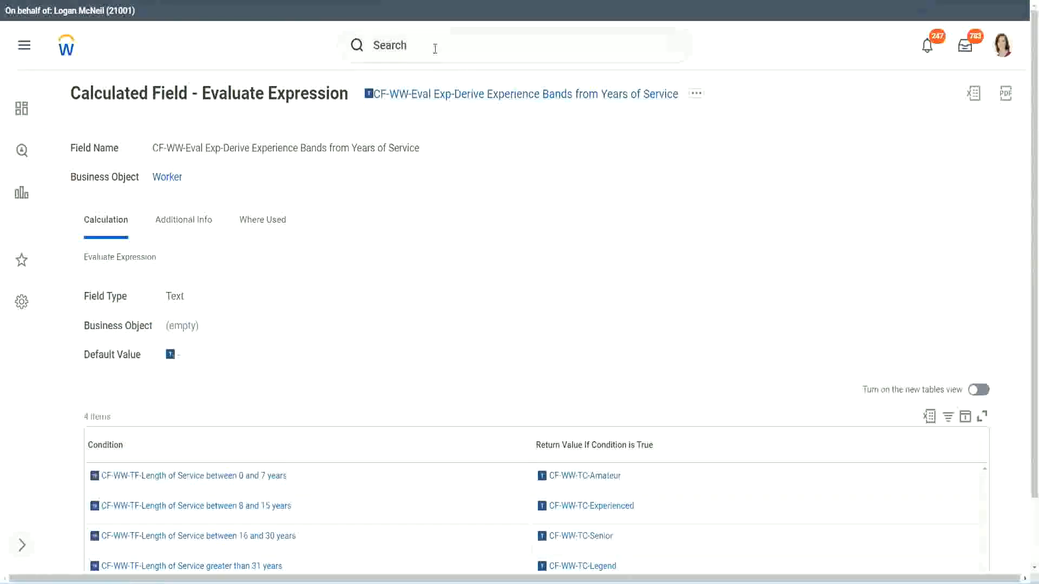
left_click(435, 49)
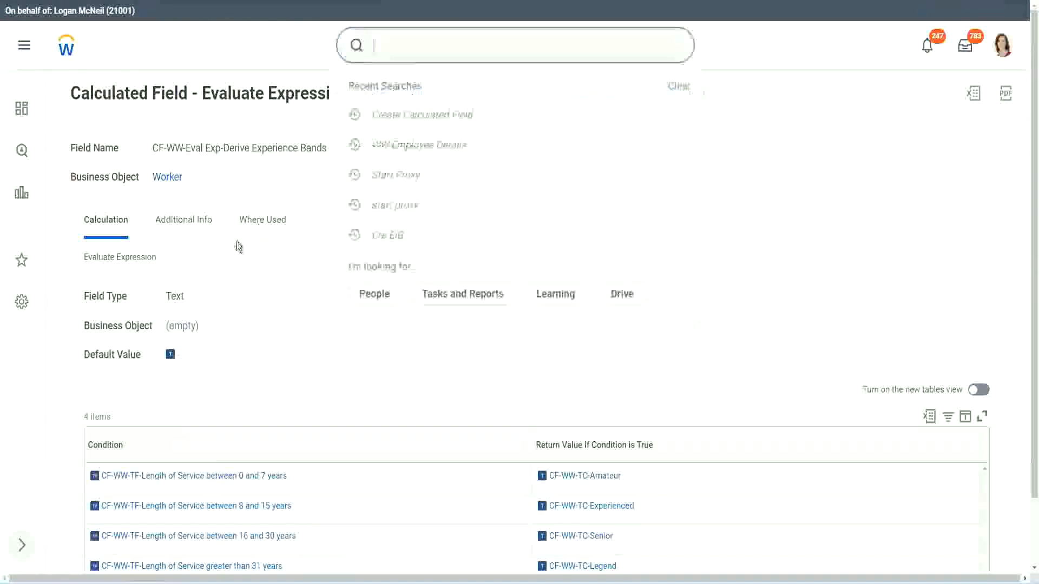
left_click(735, 126)
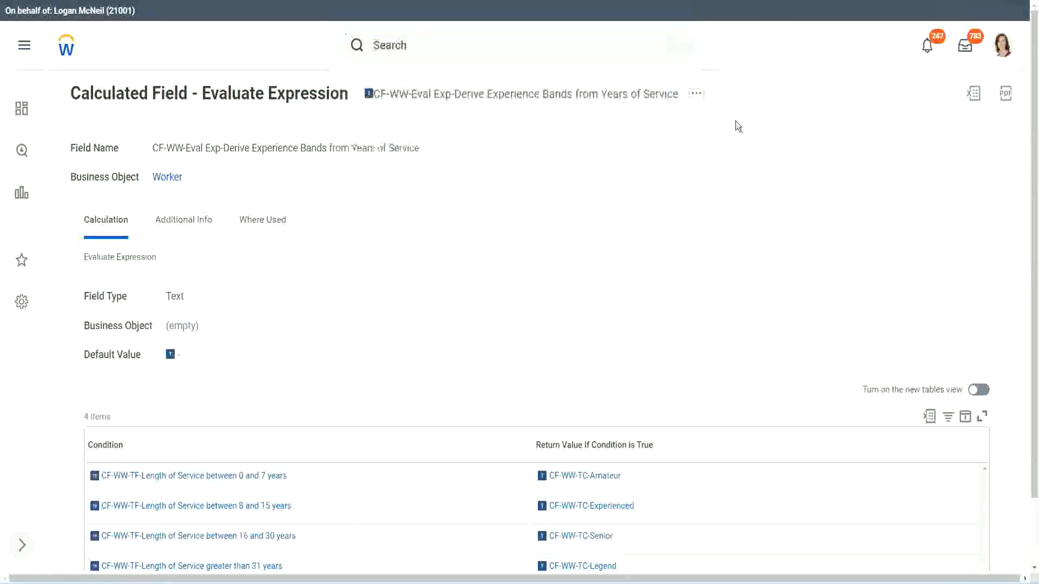
Step: Search for "create calc field" and open the Create Calculated Field task
left_click(410, 41)
type("cre")
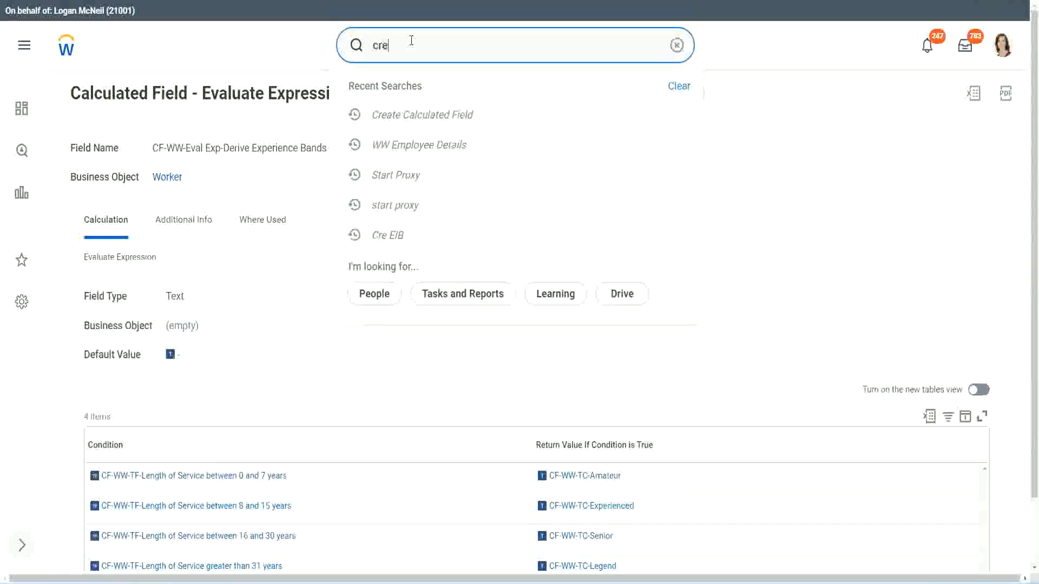
type("ate calc field")
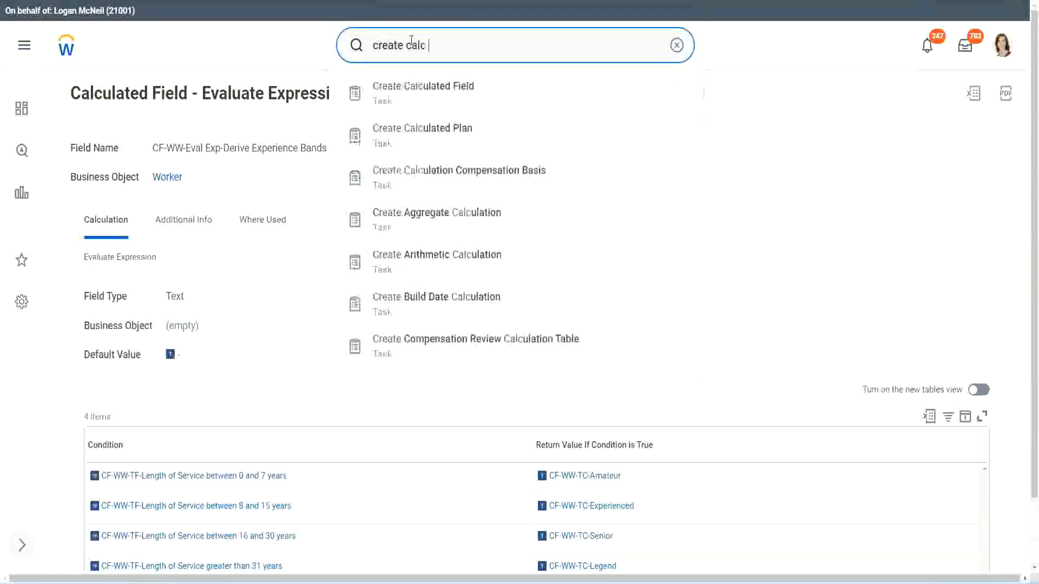
left_click(433, 101)
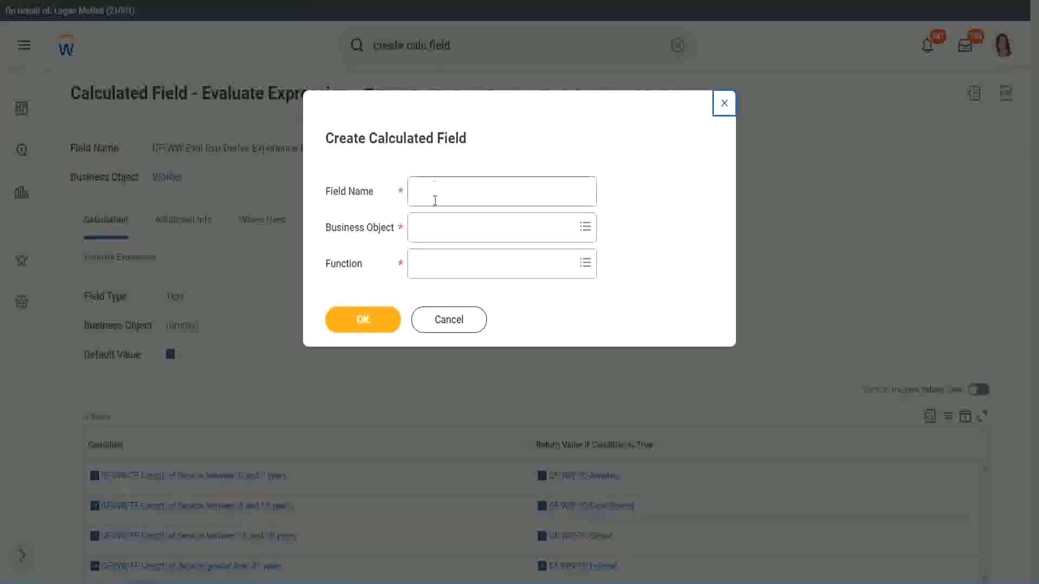
Step: Name the new calculated field "CF-WW-LRB-Identify Experience Bands from years of Service"
left_click(436, 198)
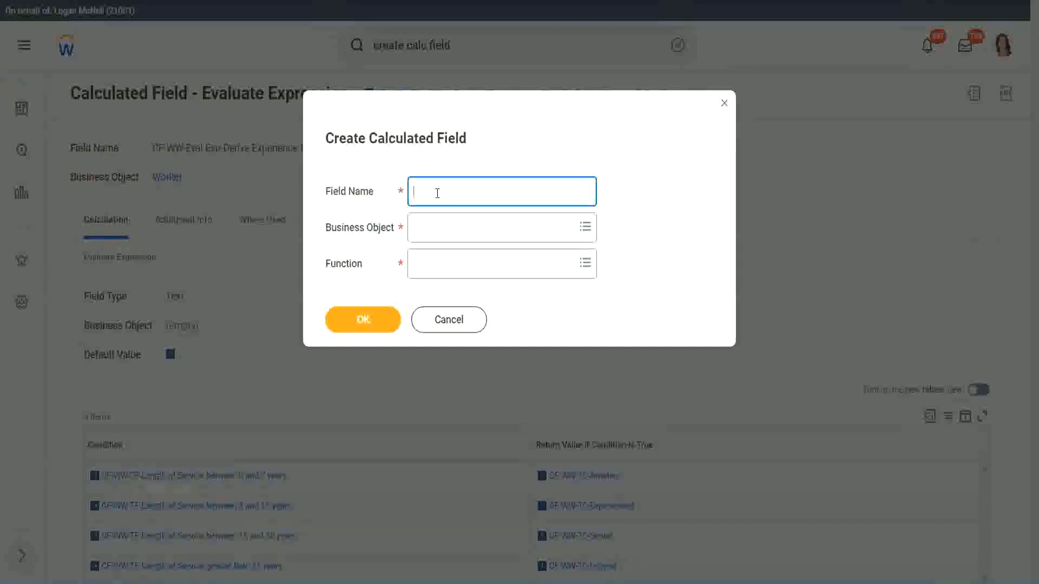
type("CF-WW-LRB-Identify Exeper")
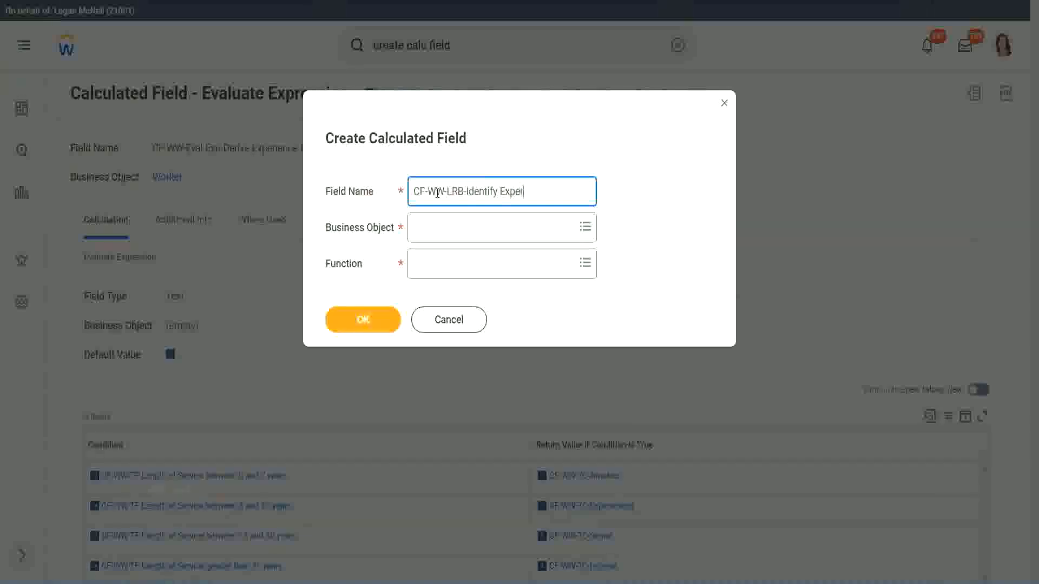
type("ience Bands from")
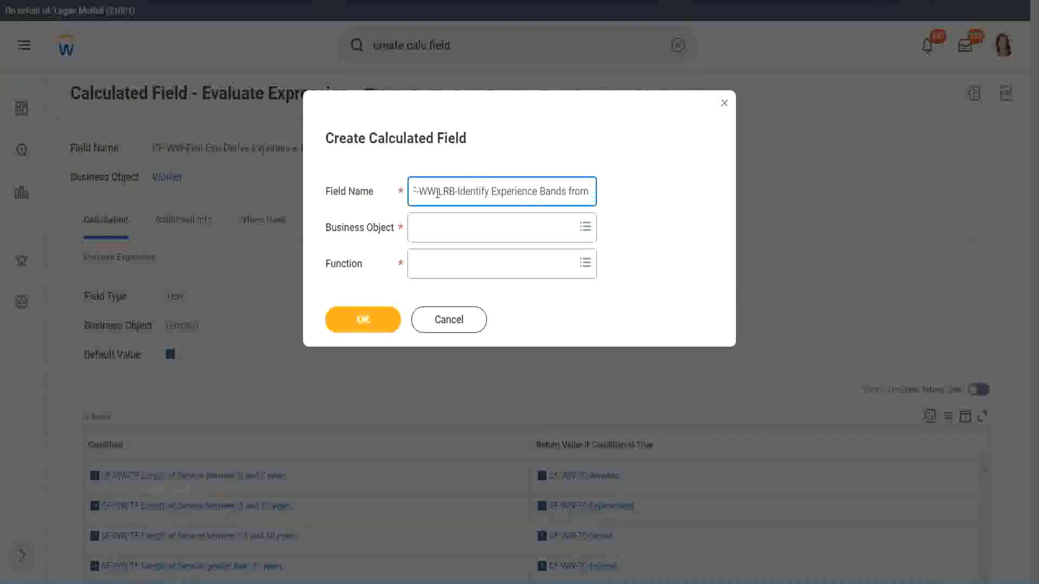
type(" years of Service")
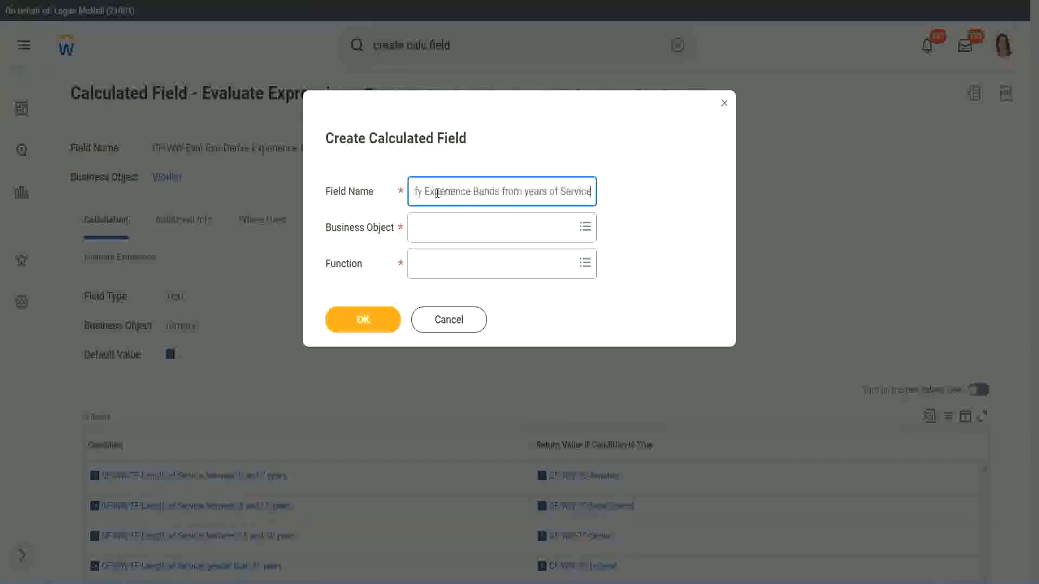
Step: Set the calculated field's business object to Worker and its function to Lookup Range Band, and confirm the dialog
key("Tab")
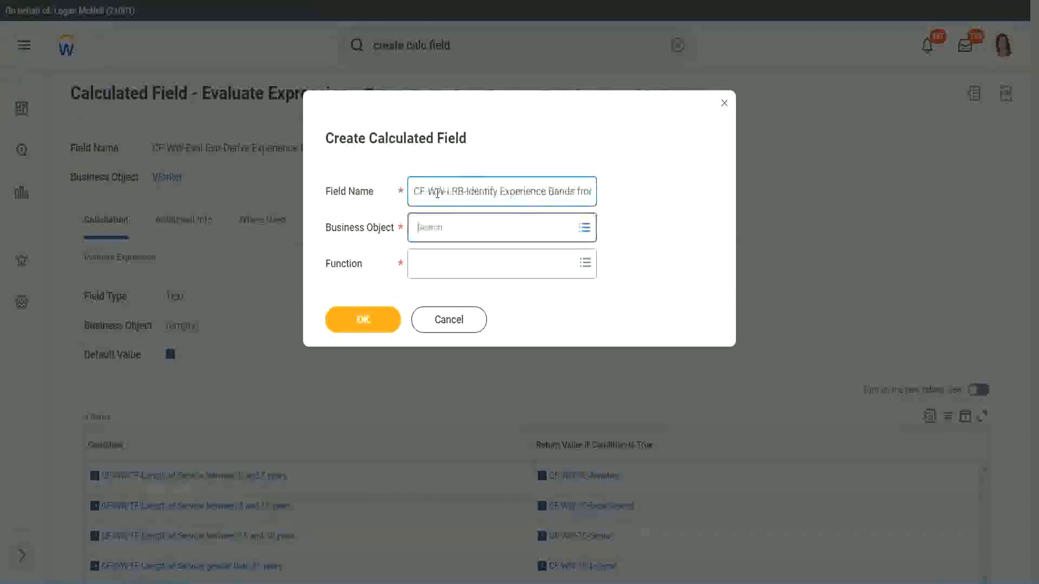
type("wor")
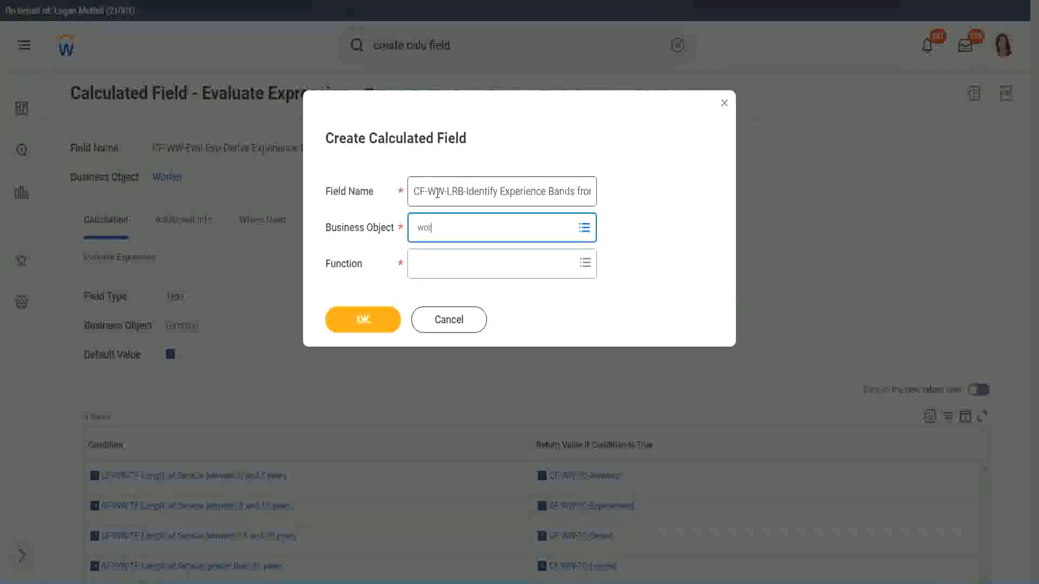
type("ker")
key("Return")
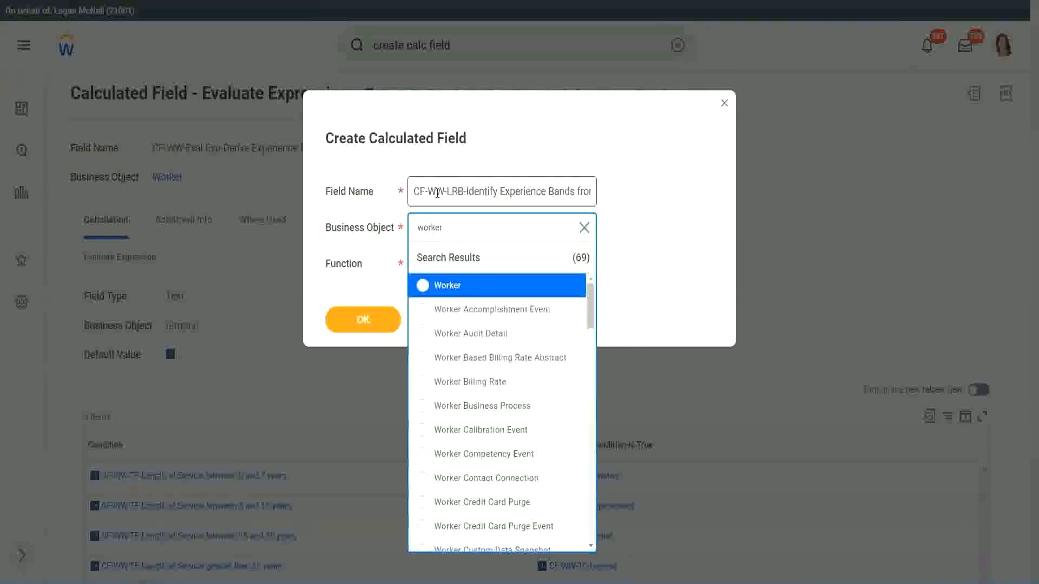
key("Return")
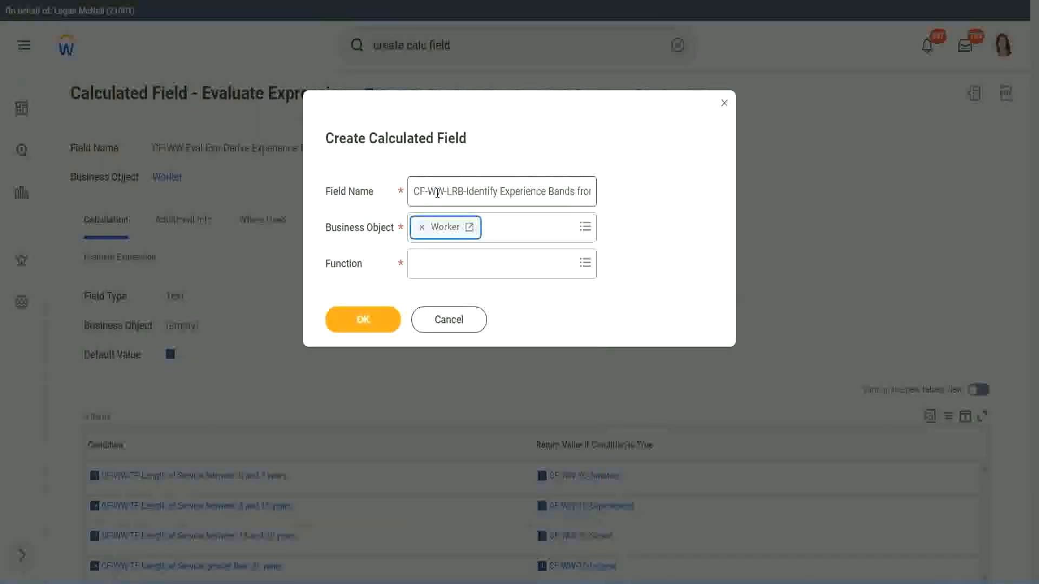
key("Tab")
type("ev")
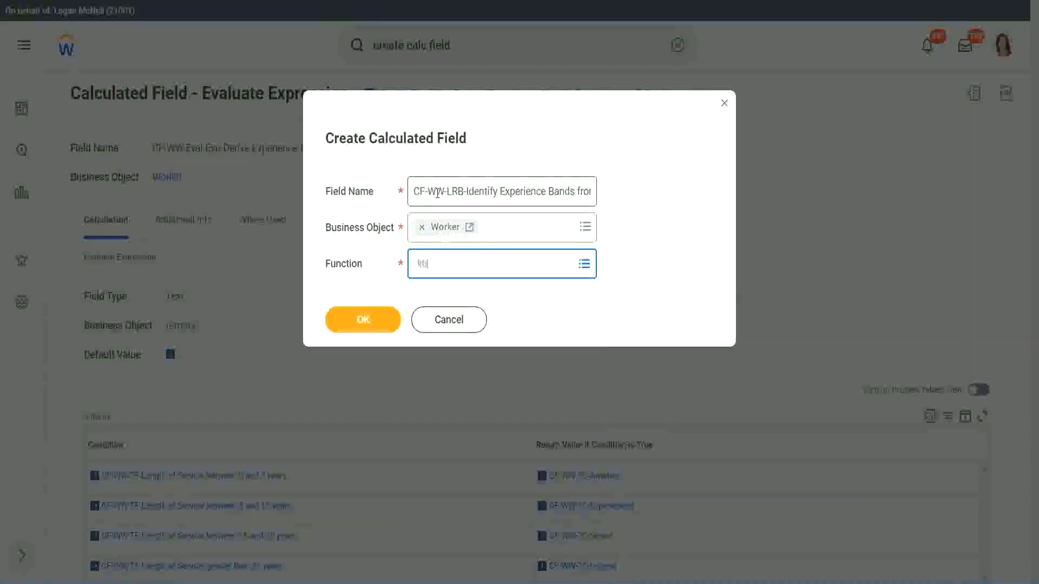
key("Return")
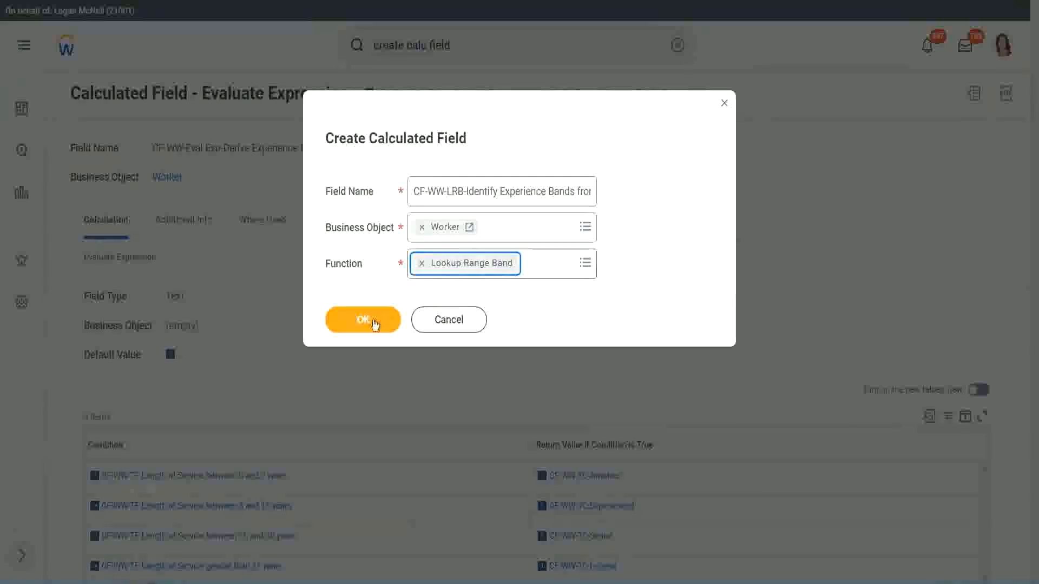
left_click(371, 320)
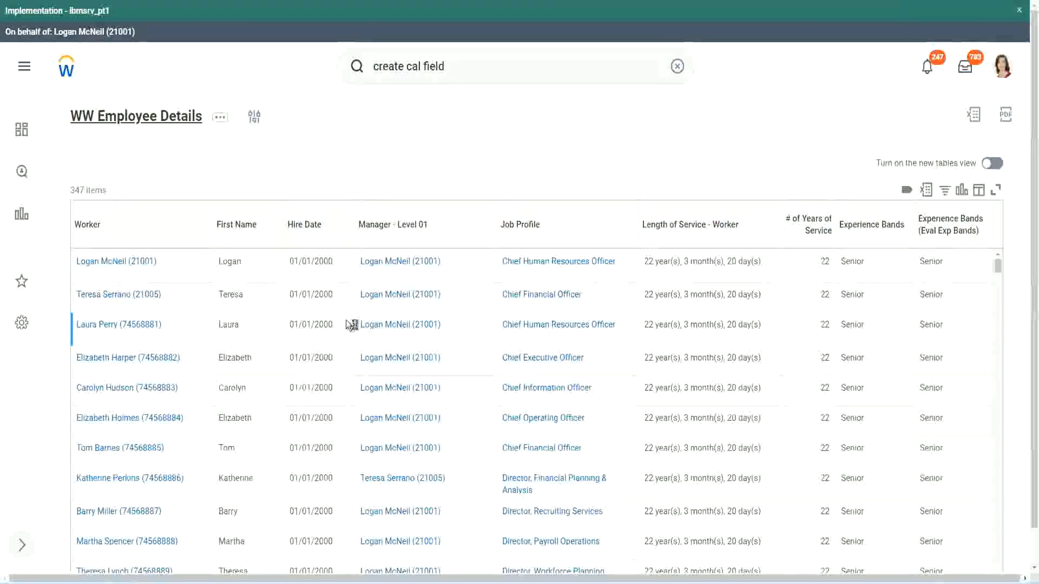
Step: Copy the # of Years of Service field's name from the report definition and set CF-WW-Convert Text To Number-Number of Years from Length of Service as source field
scroll(348, 354, "down", 6)
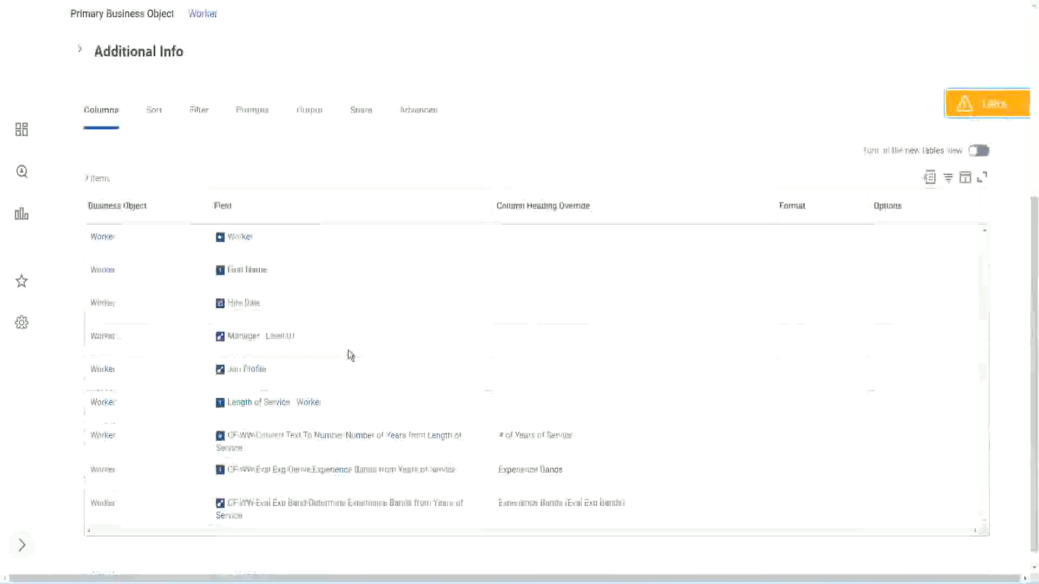
right_click(329, 423)
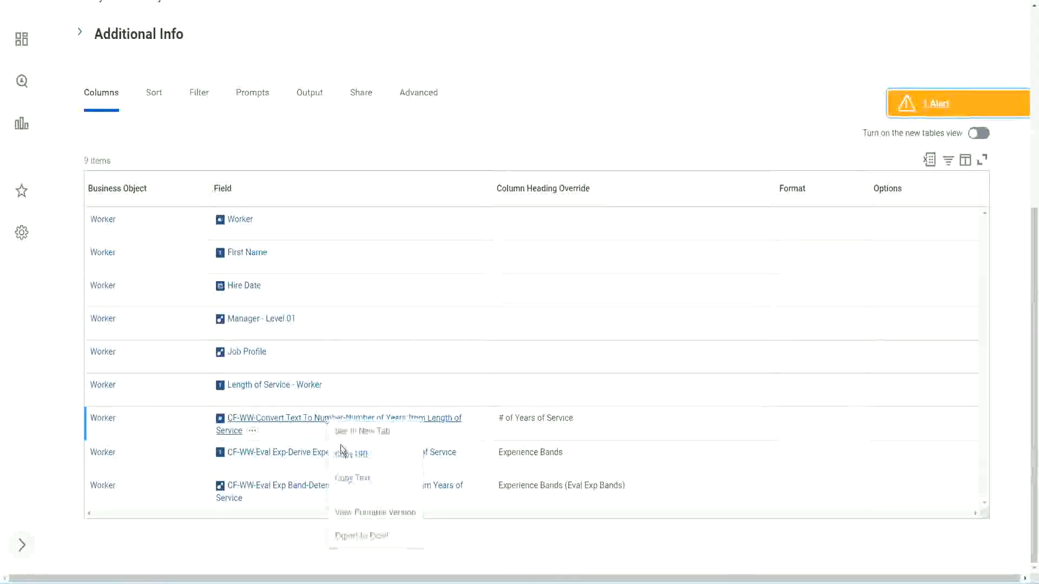
left_click(357, 484)
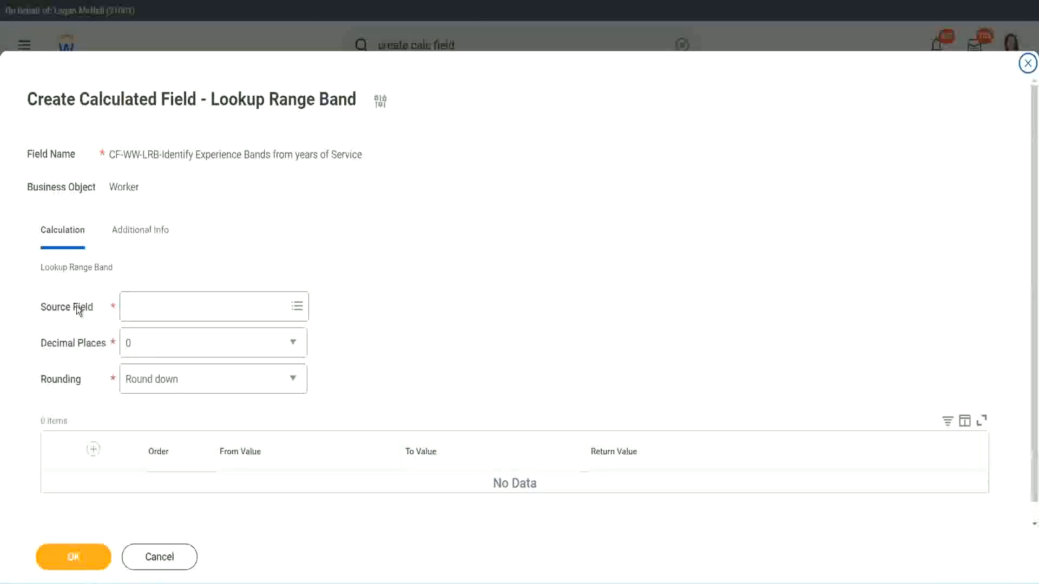
left_click(161, 307)
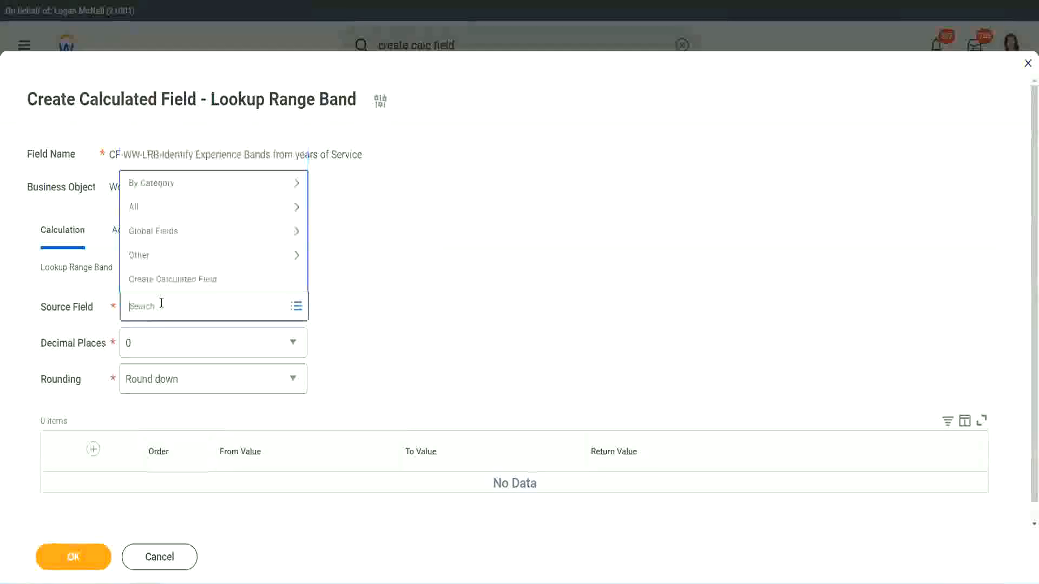
type("Number of Years from Length of Service")
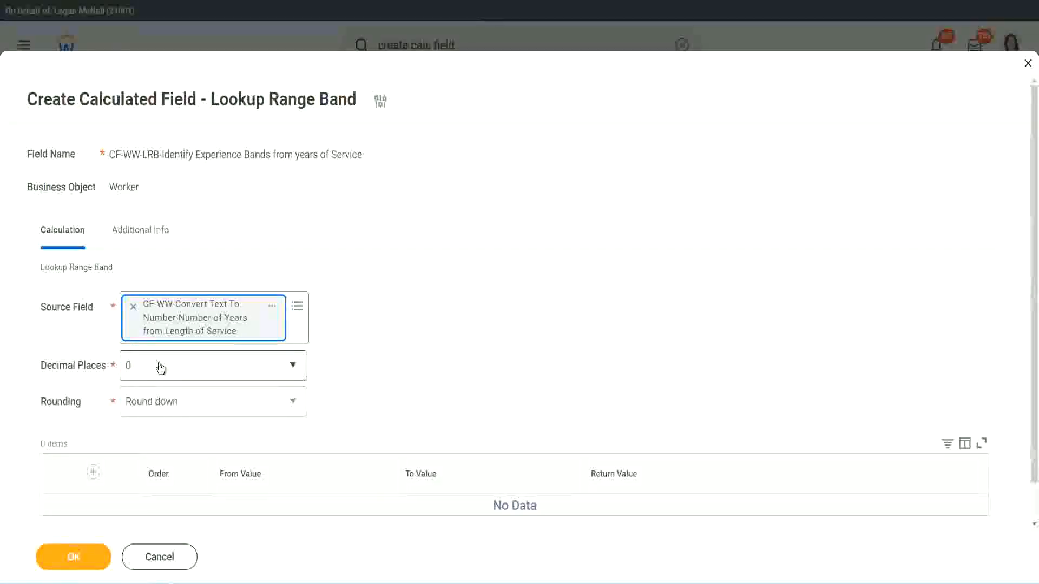
Step: Check the available decimal places options and set the rounding method to Round
left_click(203, 372)
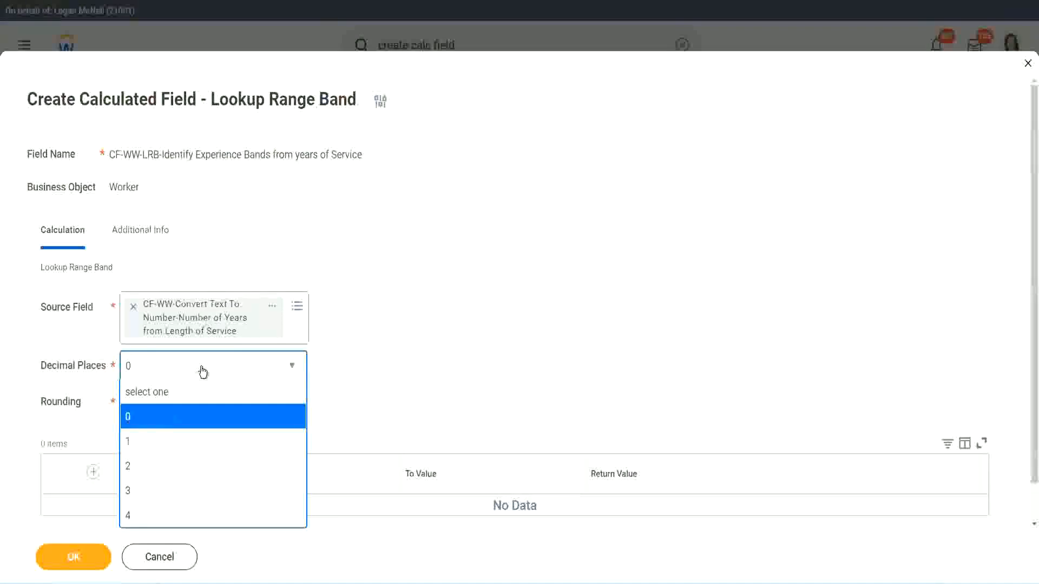
left_click(405, 356)
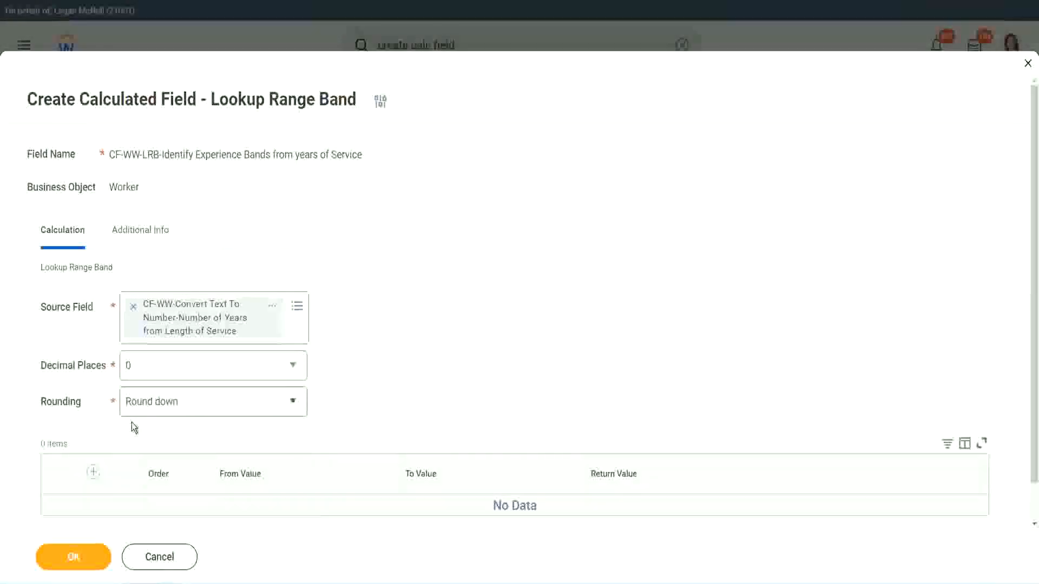
left_click(167, 405)
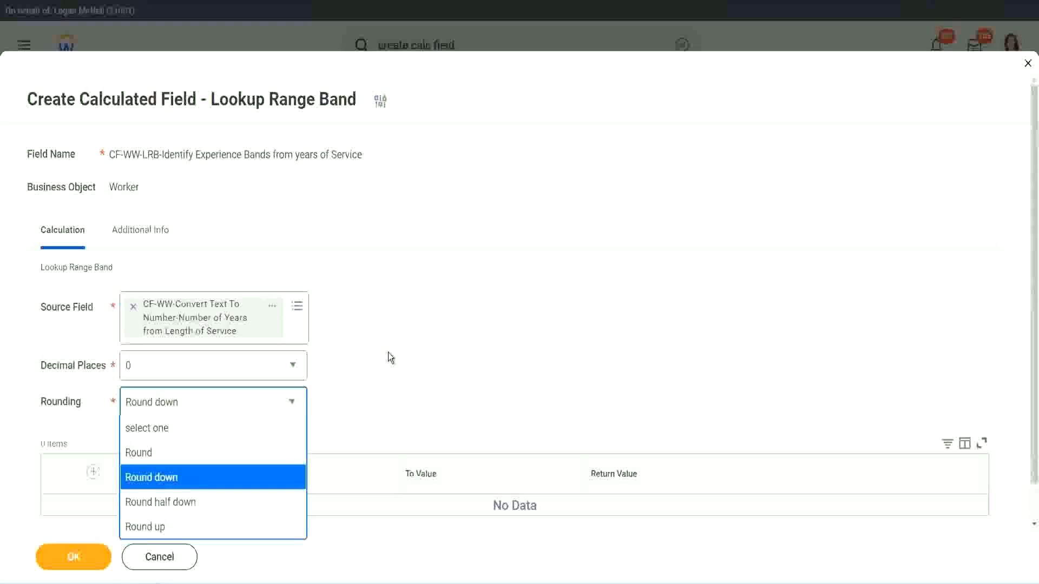
left_click(365, 398)
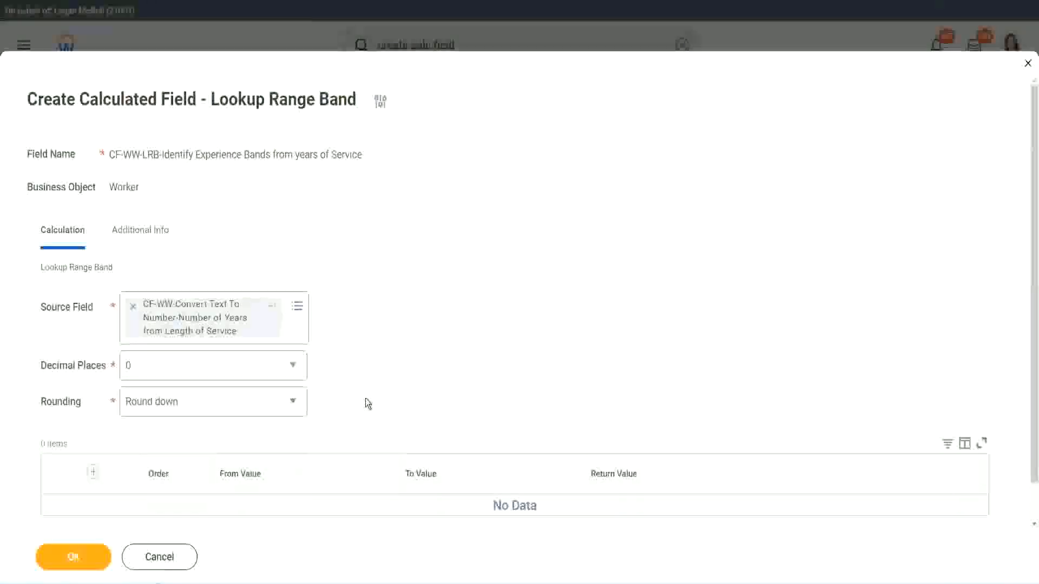
left_click(179, 407)
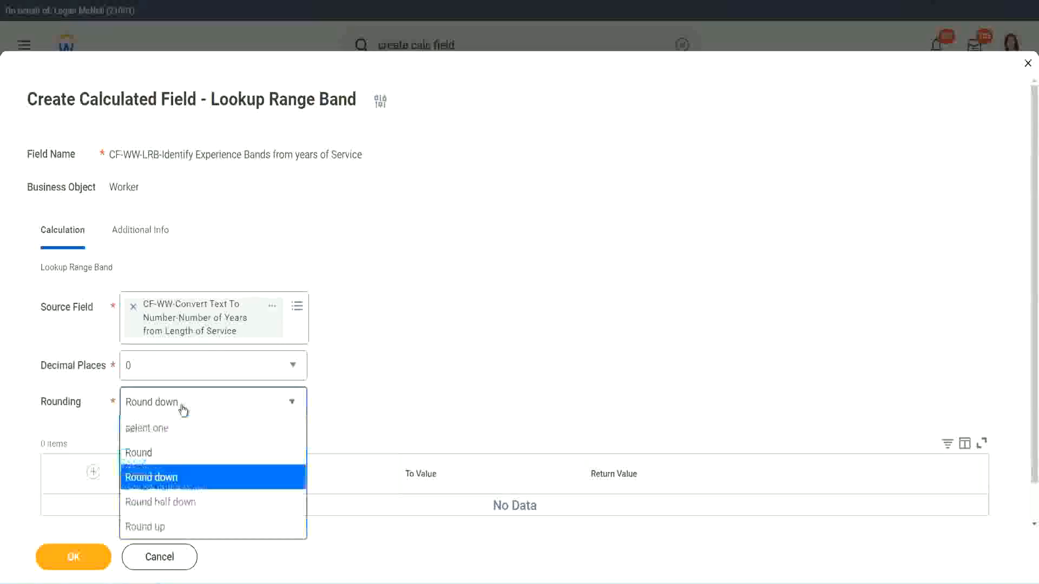
left_click(173, 457)
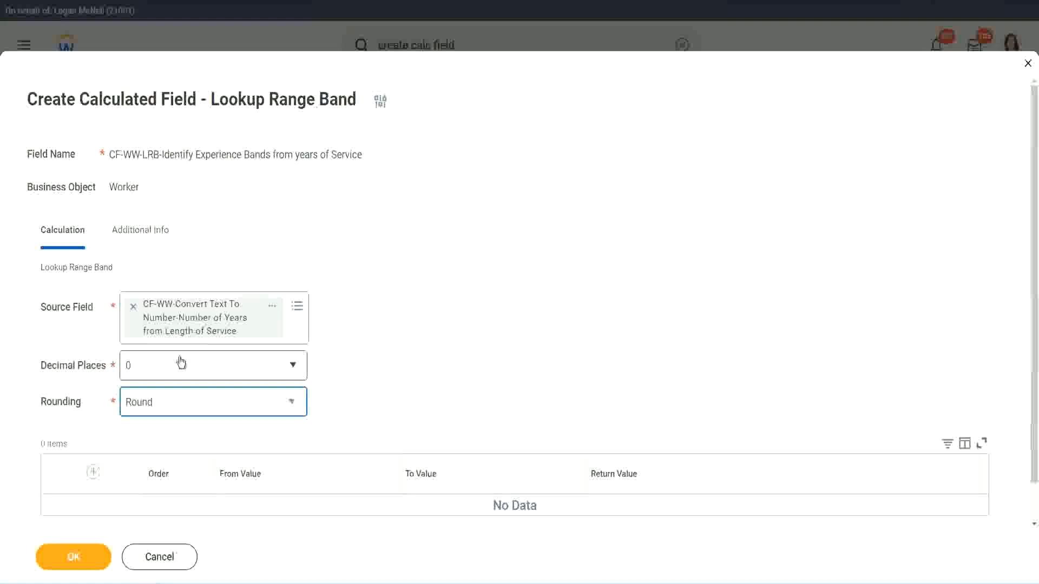
Step: Add the first range band with From Value 0, To Value 7 and Return Value "Amateur"
left_click(95, 474)
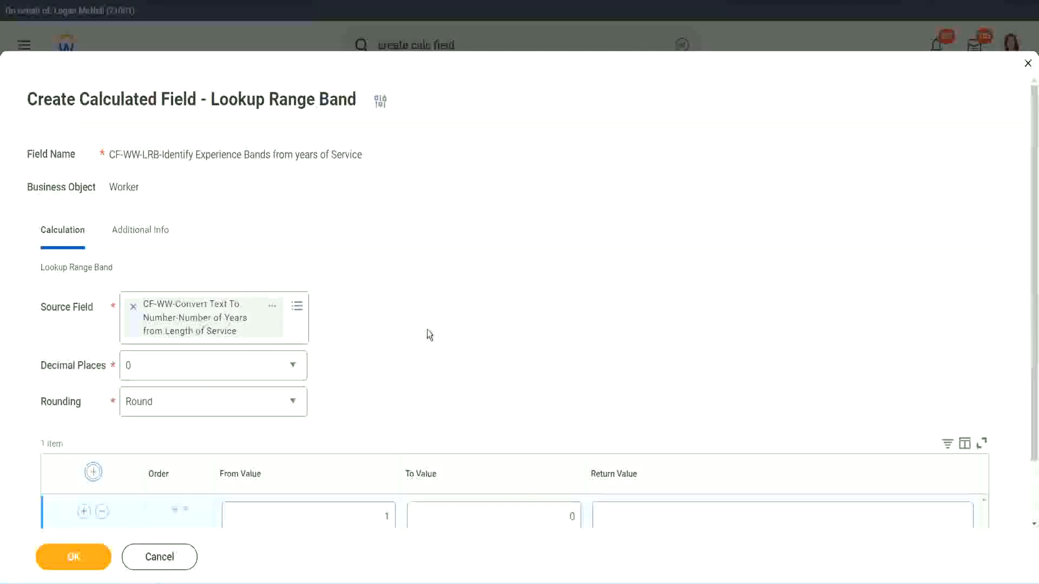
scroll(431, 331, "down", 3)
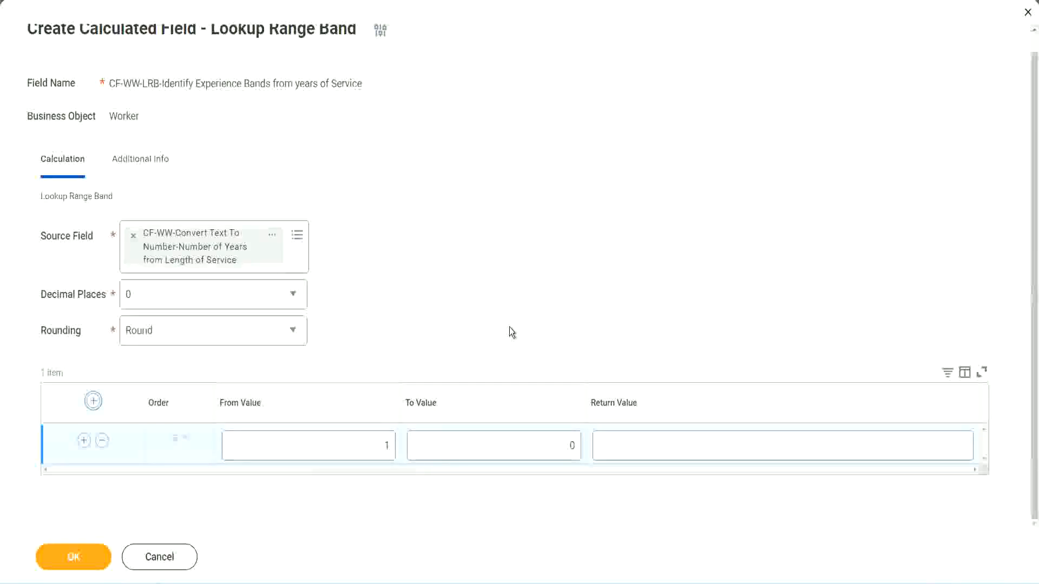
left_click(379, 449)
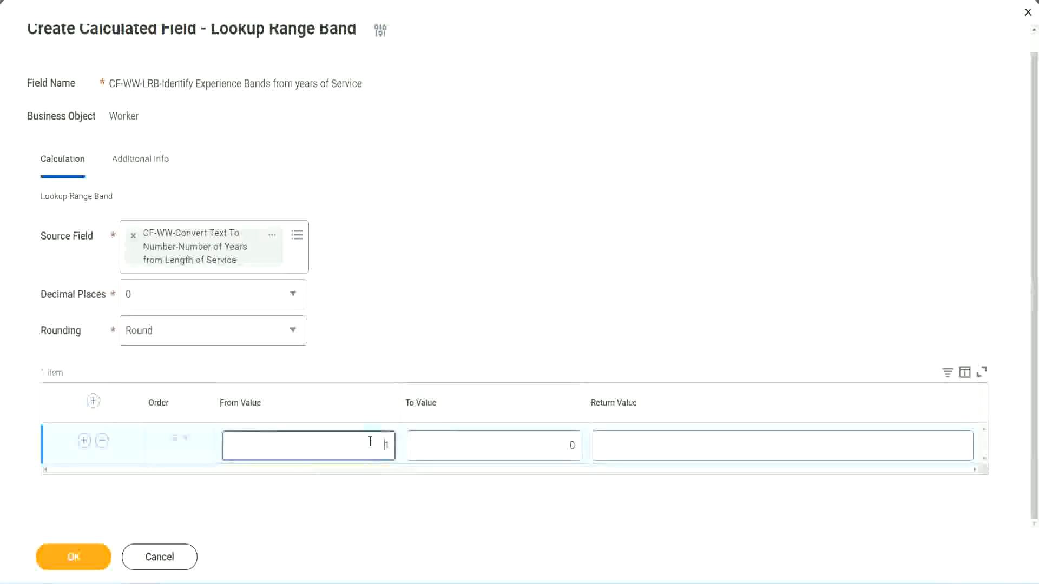
type("0")
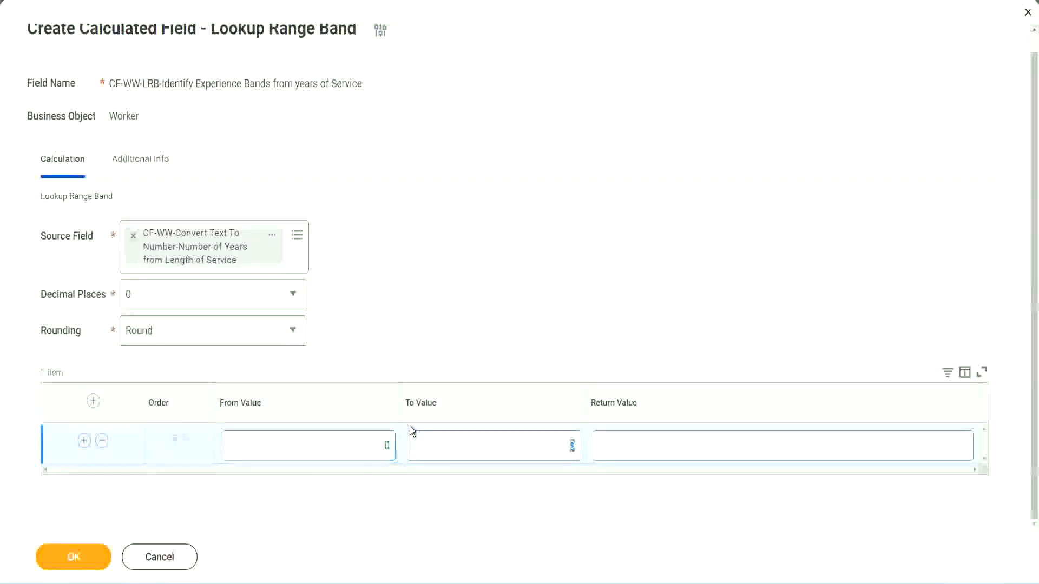
key("Tab")
type("7")
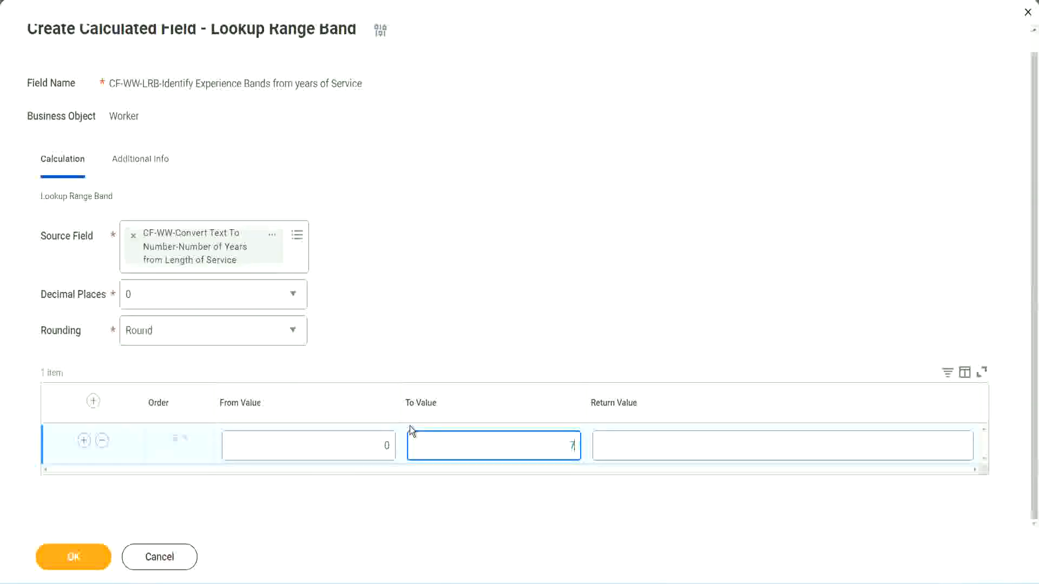
key("Tab")
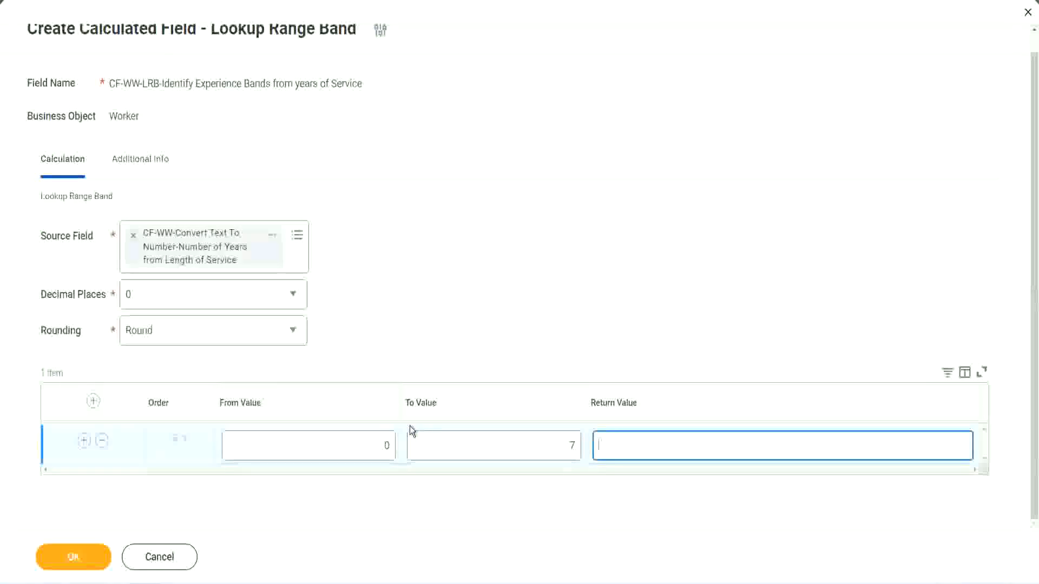
type("Amateur")
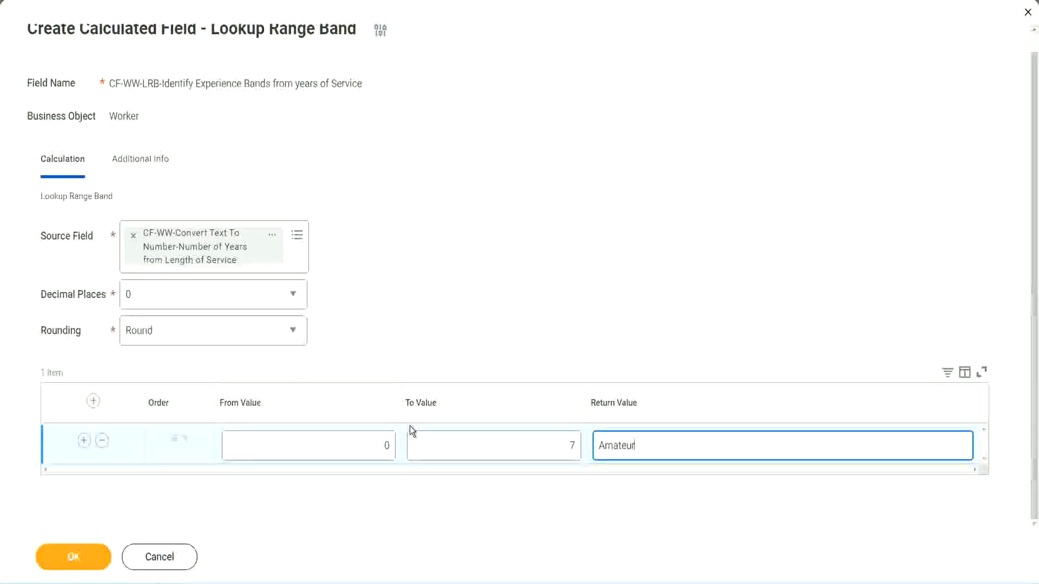
left_click(359, 447)
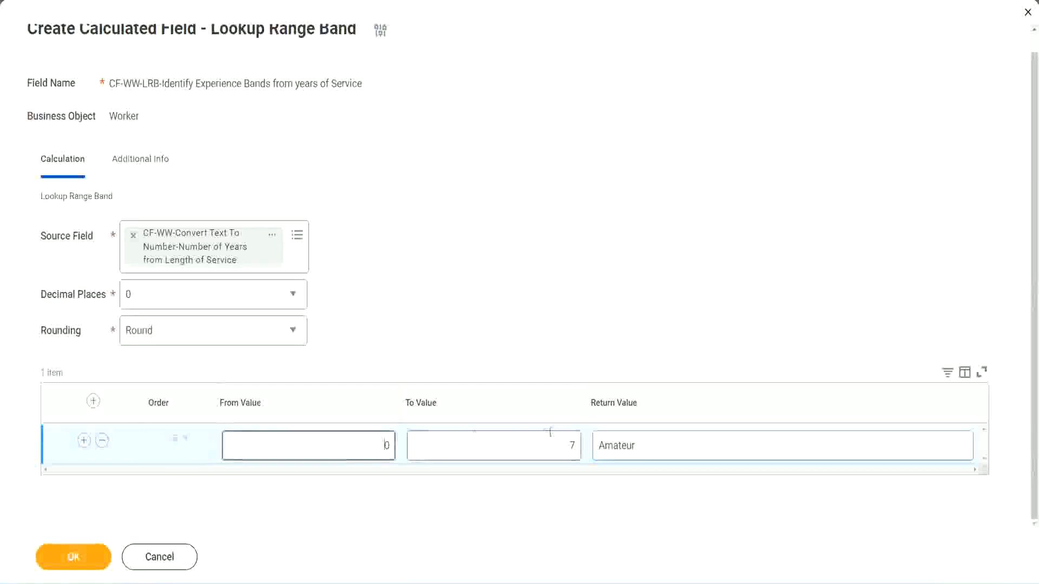
left_click(562, 438)
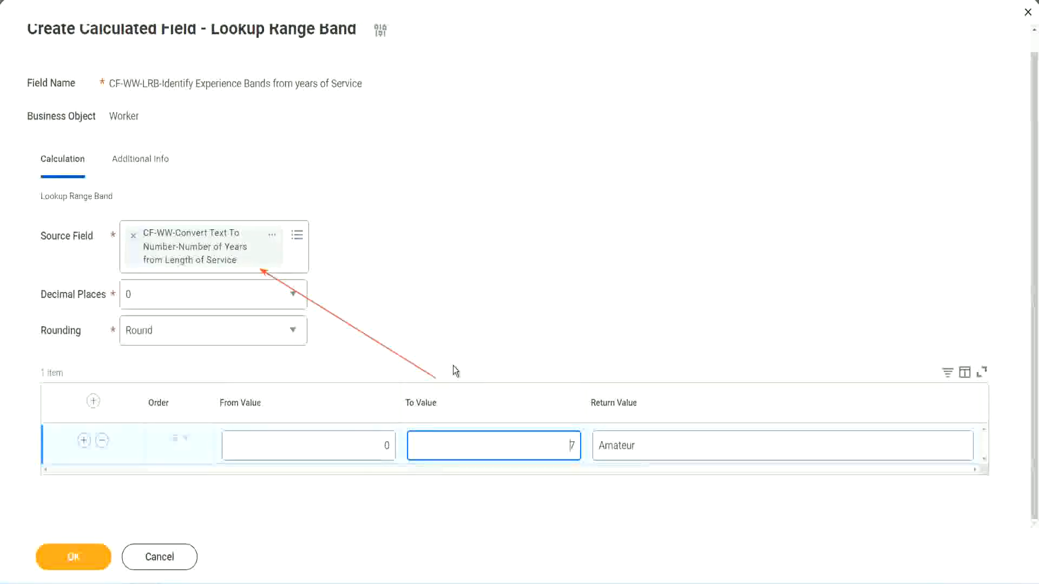
Step: Add a second range band from 8 to 15 that returns "Experienced"
left_click(84, 440)
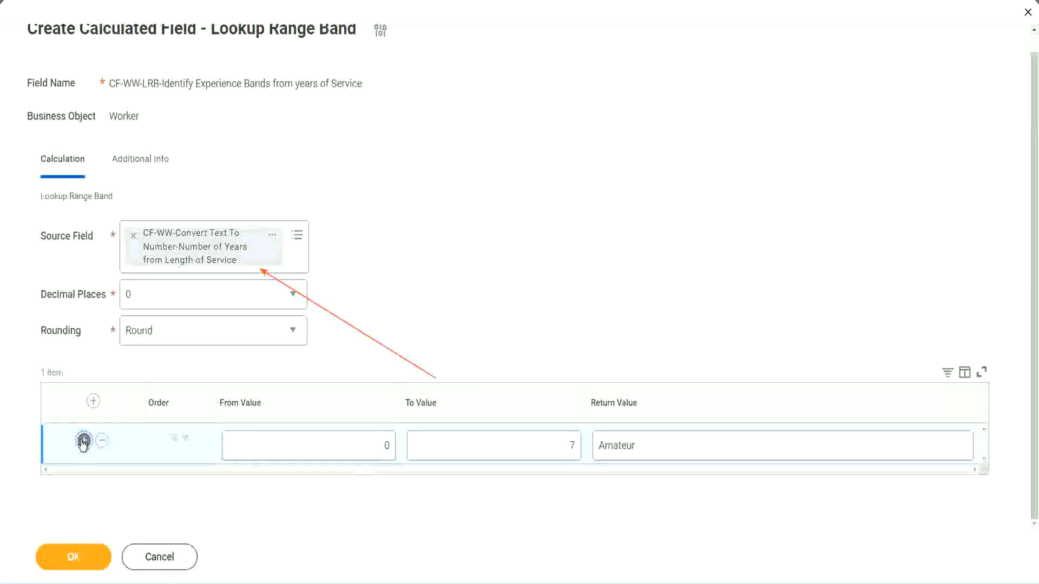
double_click(394, 485)
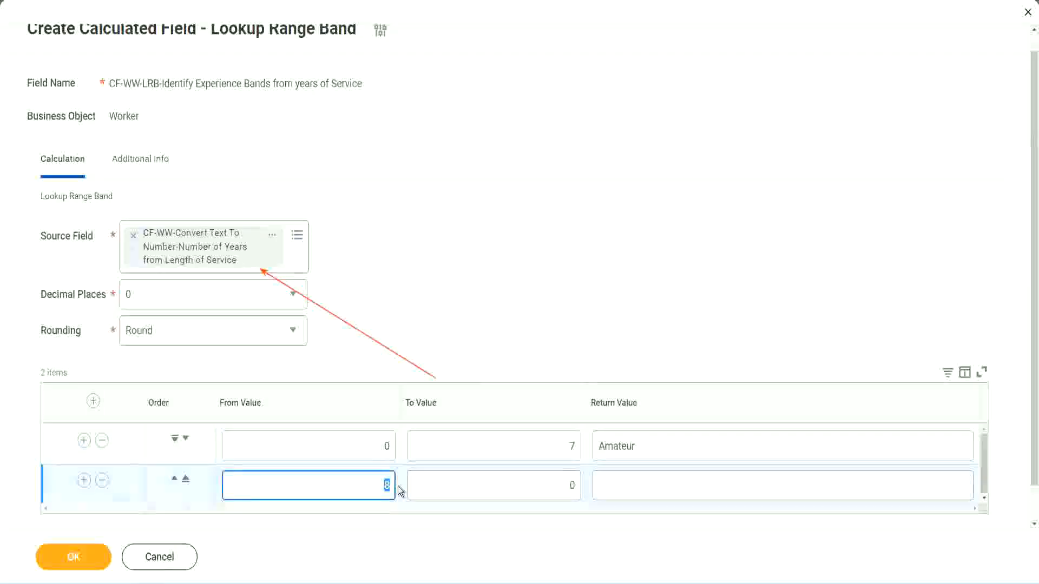
left_click(374, 447)
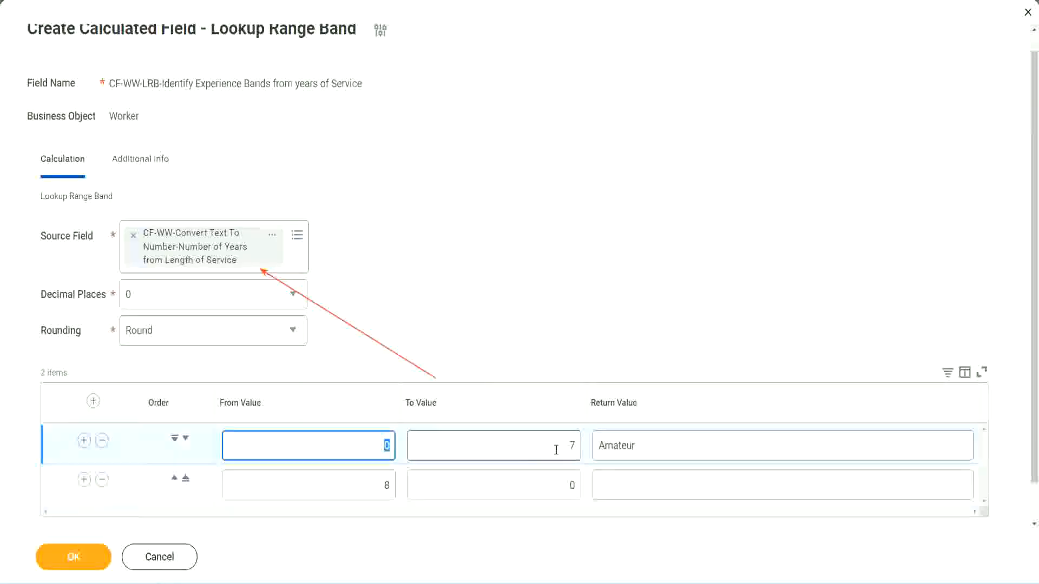
left_click(566, 446)
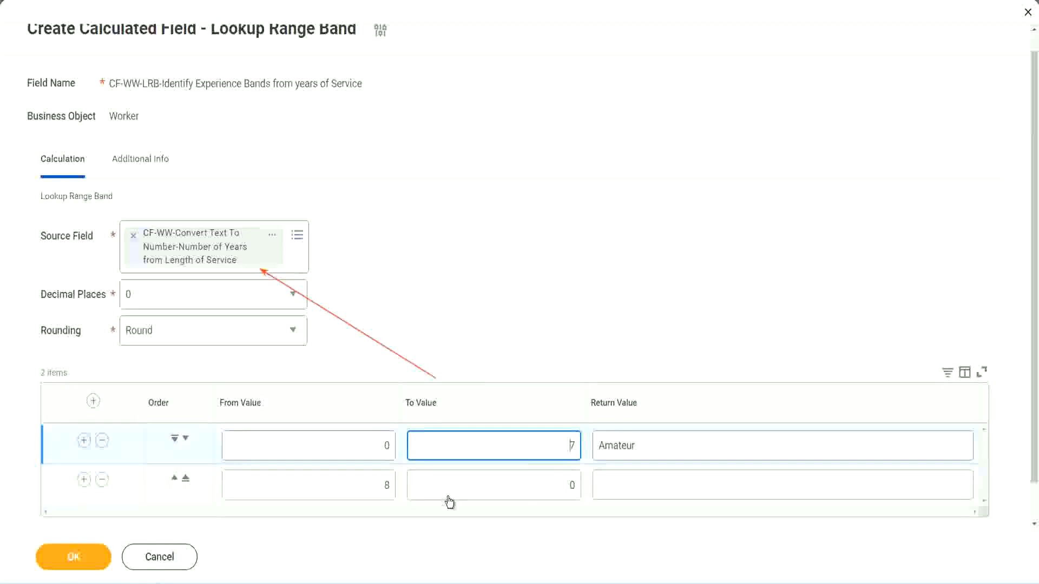
double_click(372, 486)
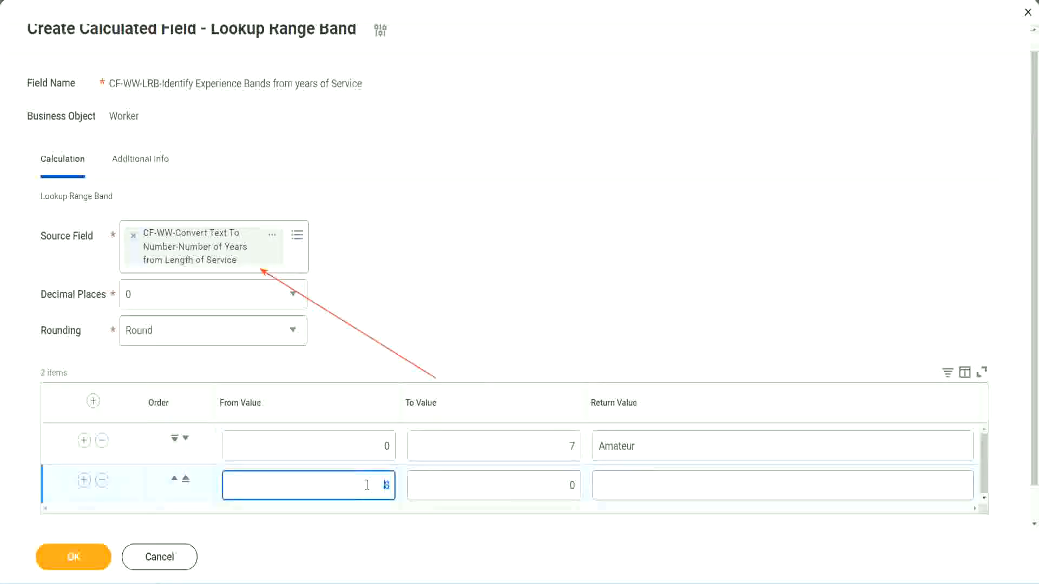
left_click(367, 485)
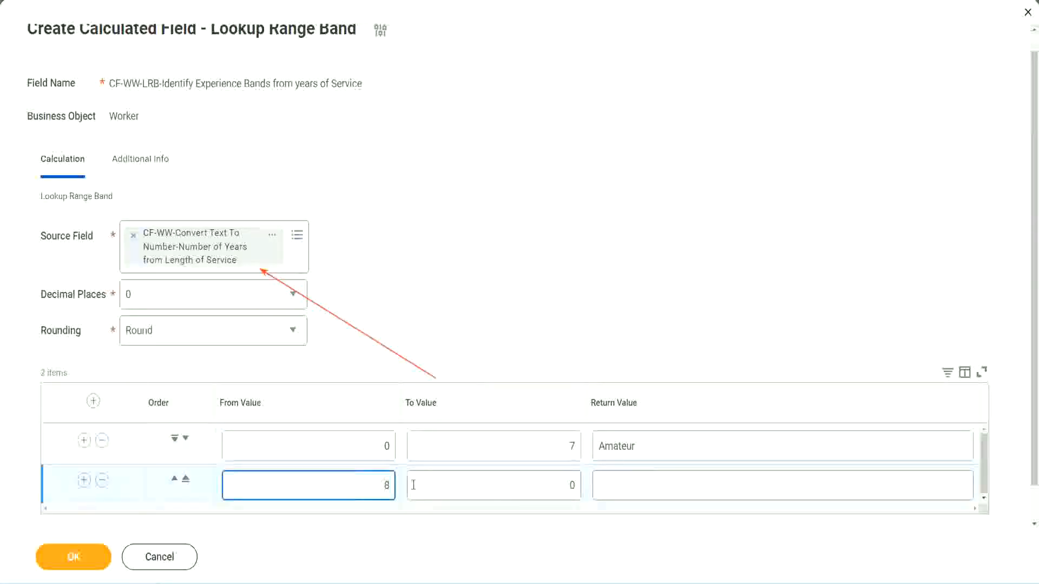
left_click(563, 486)
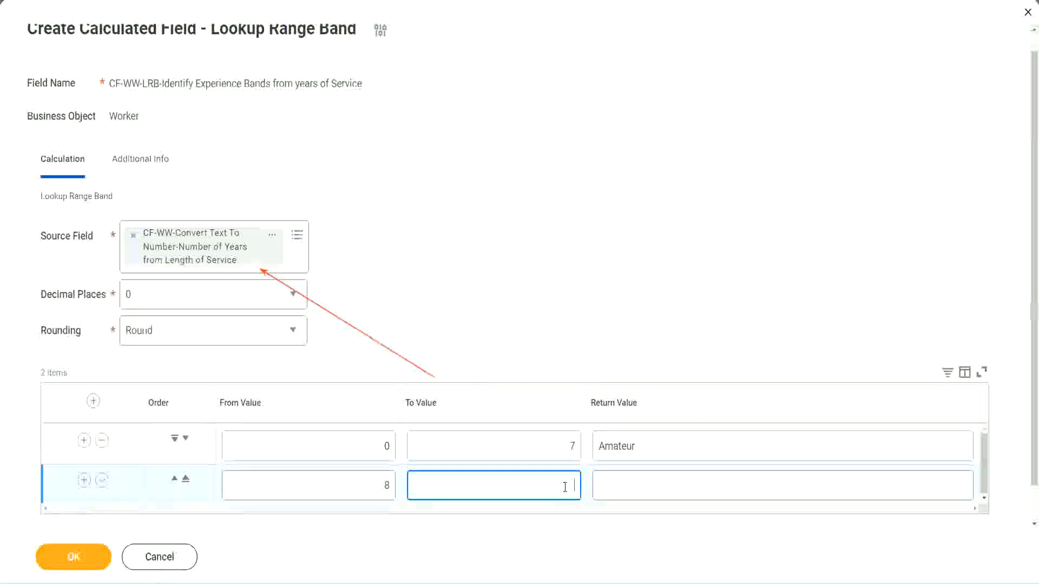
type("15")
left_click(640, 483)
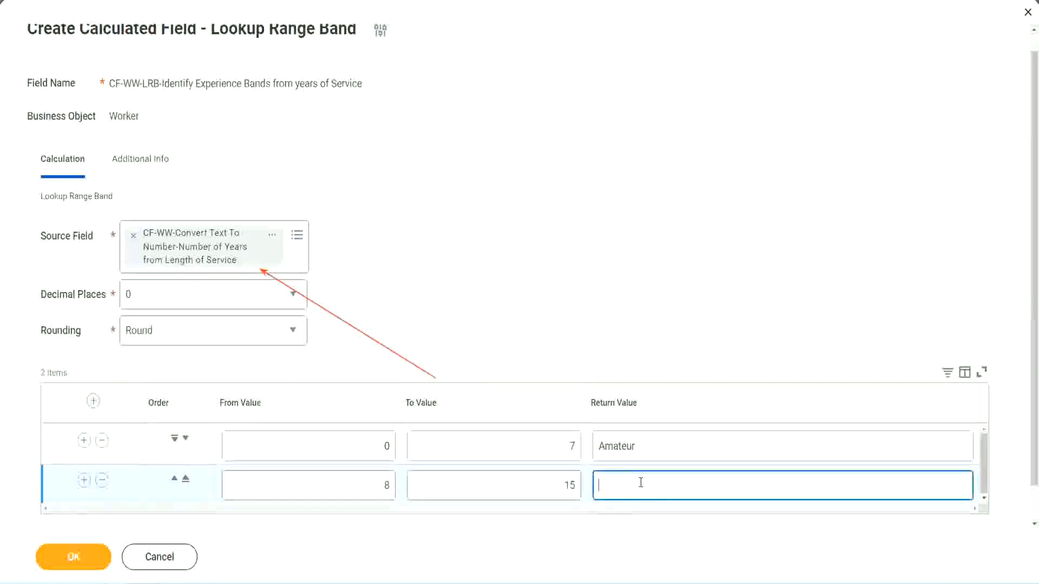
type("Experienced")
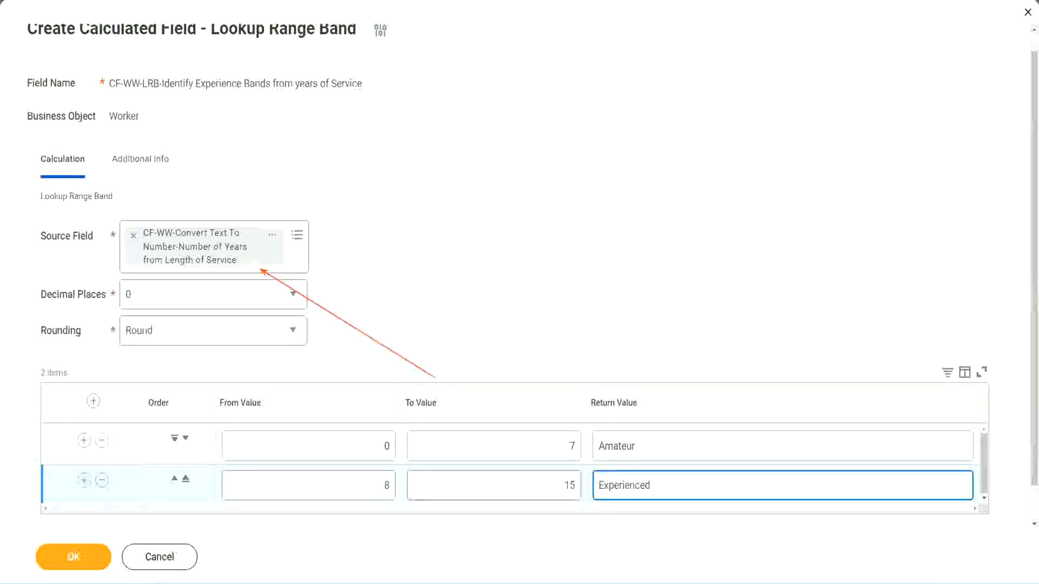
Step: Add a third range band from 16 to 30 that returns "Senior"
left_click(84, 482)
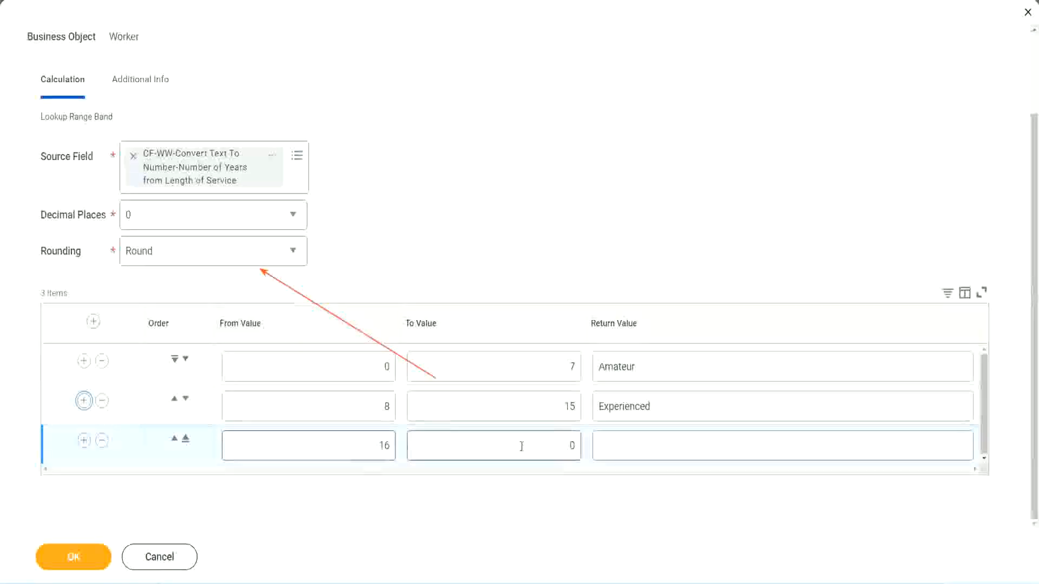
left_click(552, 445)
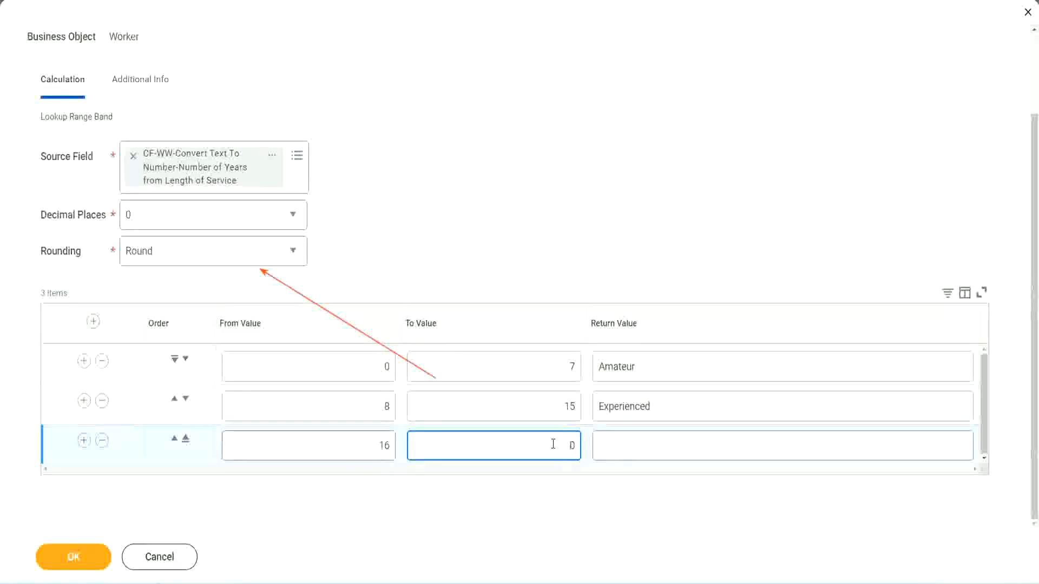
type("3")
key("Tab")
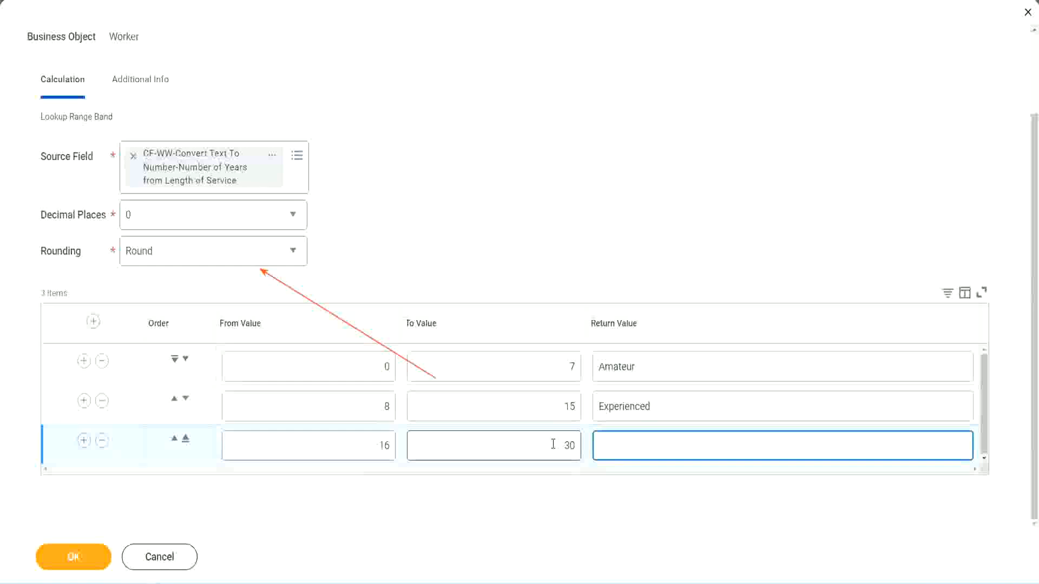
type("L")
key("BackSpace")
type("Senior")
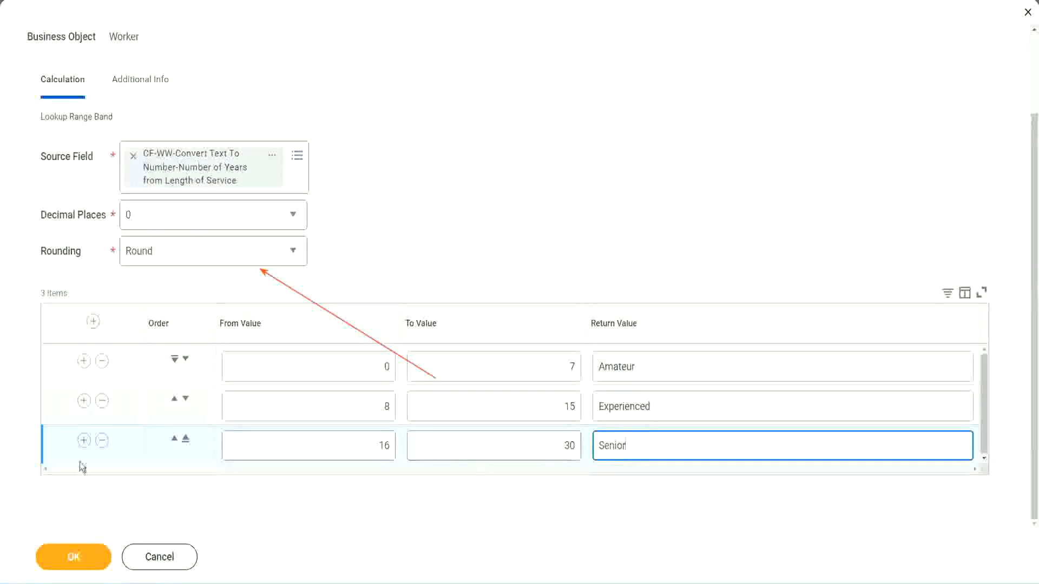
Step: Add a fourth range band from 31 to 1000 that returns "Legend"
left_click(84, 441)
scroll(238, 422, "down", 1)
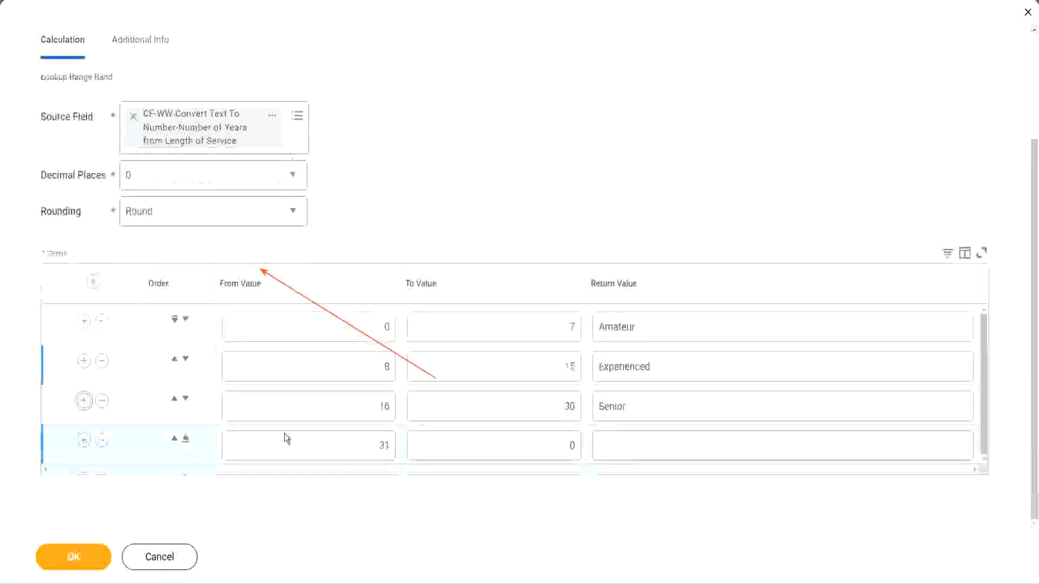
left_click(343, 440)
double_click(389, 445)
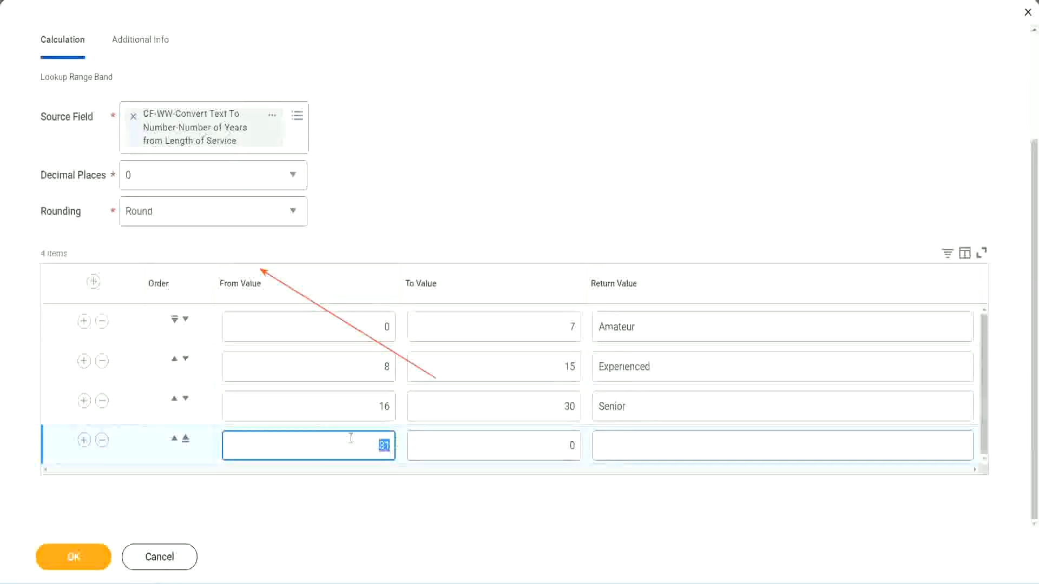
left_click(559, 446)
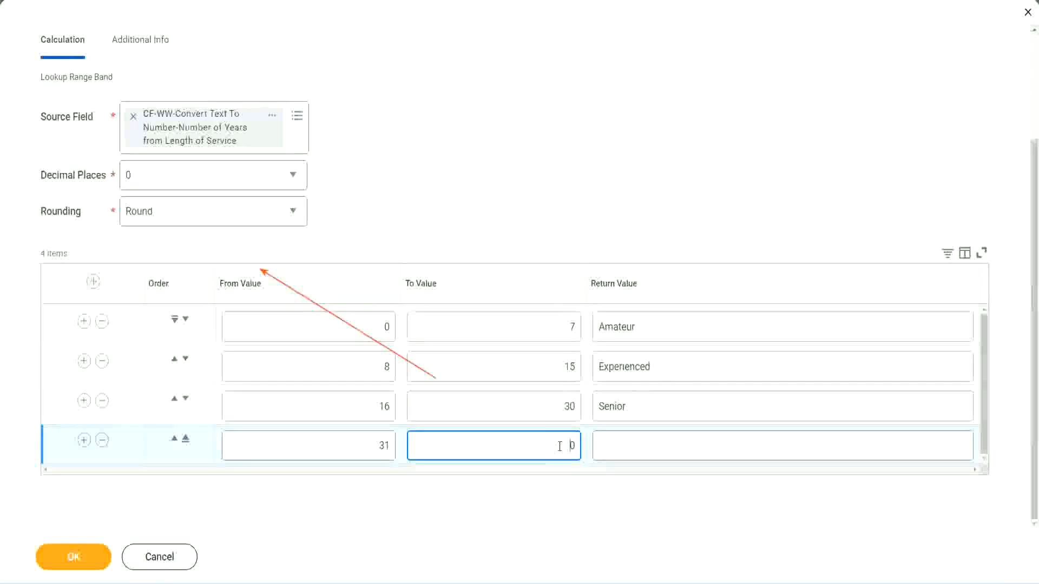
type("1000")
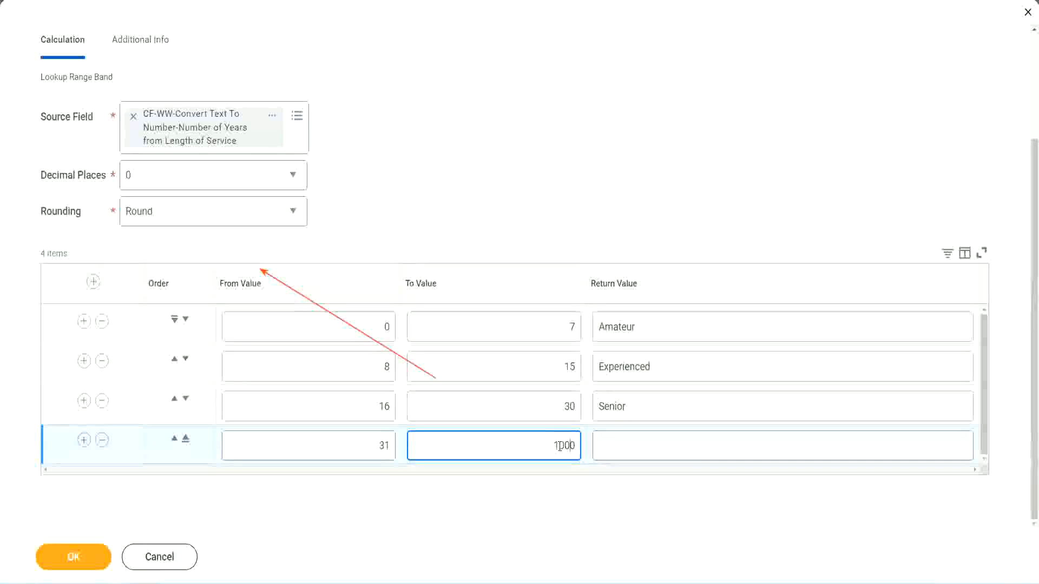
left_click_drag(521, 445, 595, 441)
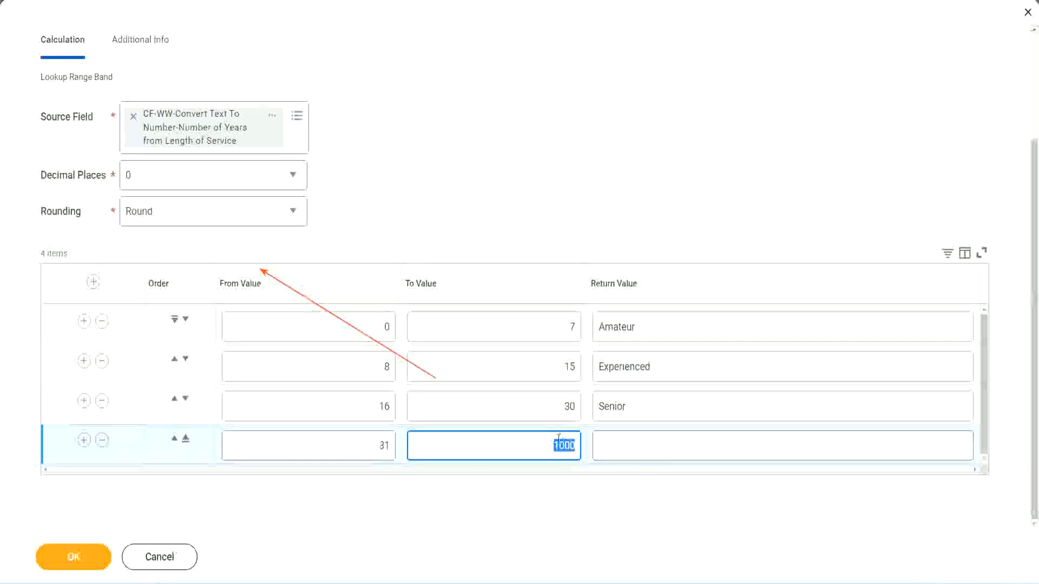
left_click_drag(544, 443, 583, 445)
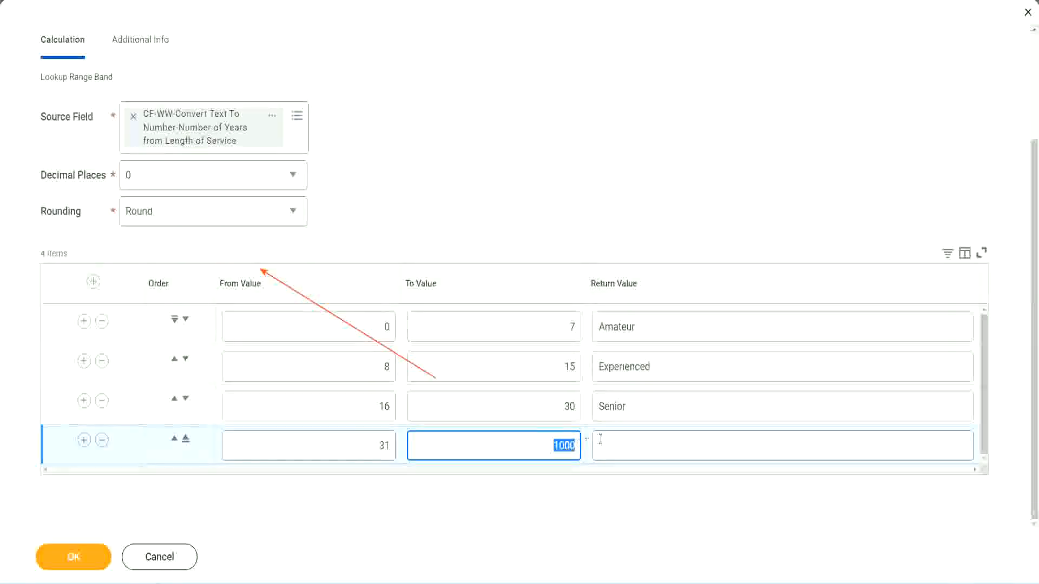
left_click(649, 446)
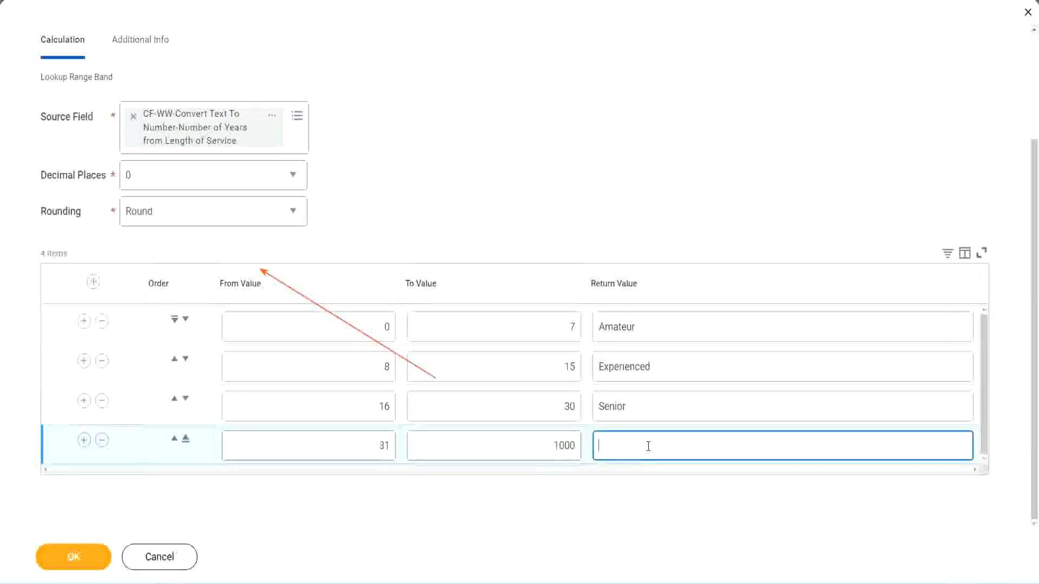
type("Legend")
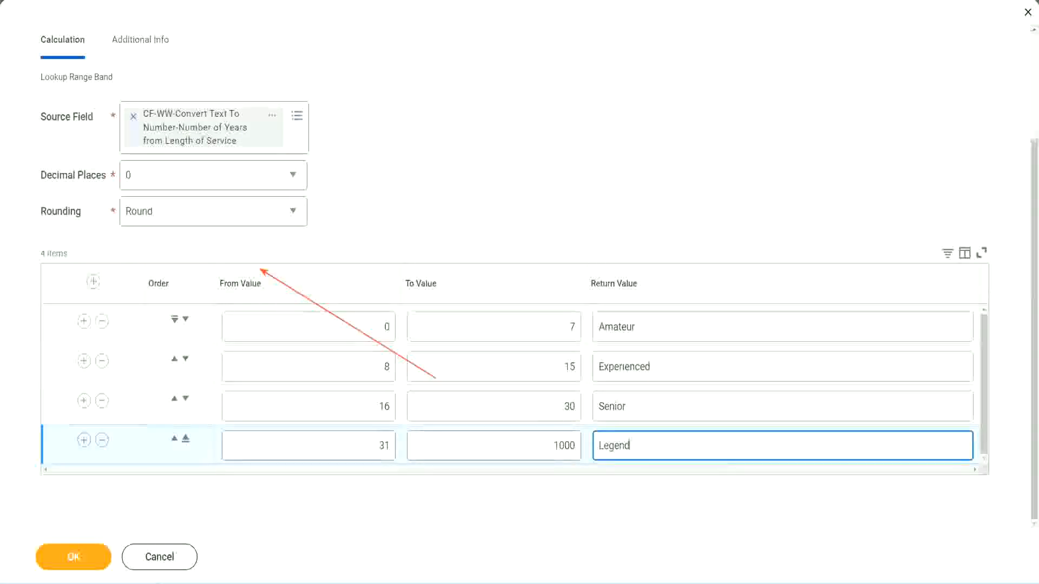
Step: Review the range limits and return values of the bands in the lookup table
left_click(485, 179)
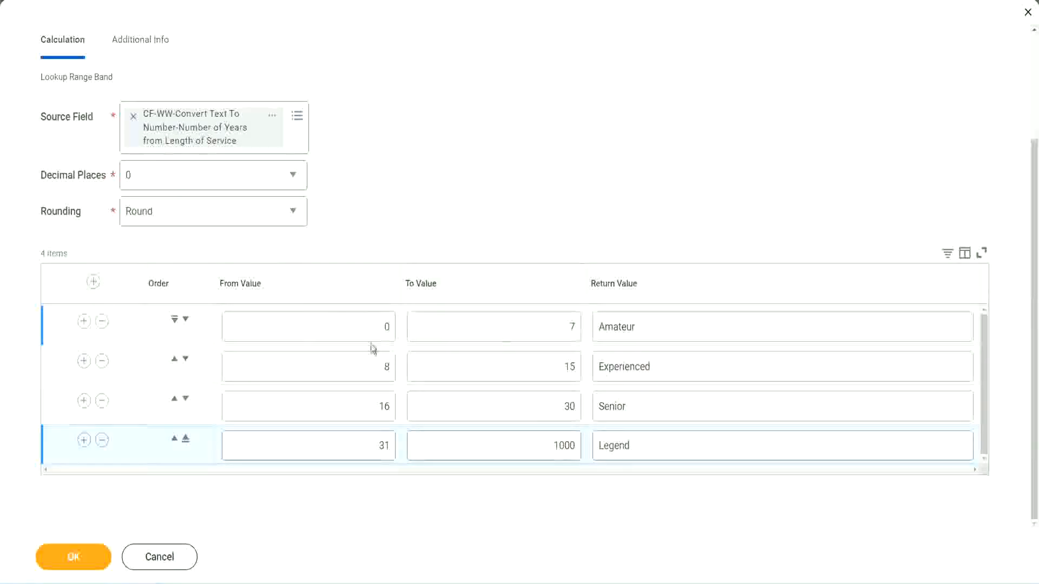
double_click(675, 327)
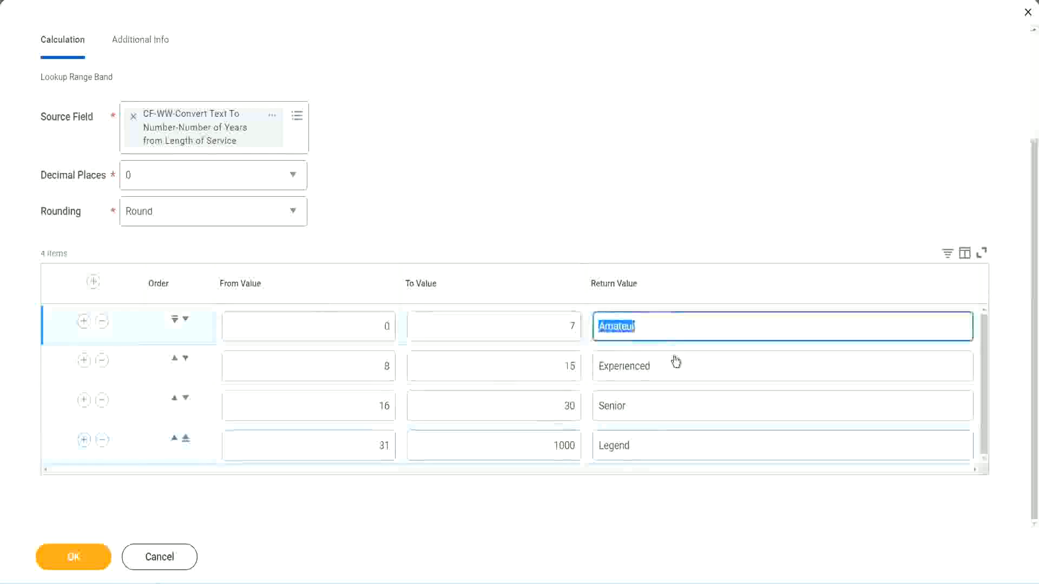
double_click(674, 366)
double_click(656, 405)
double_click(655, 445)
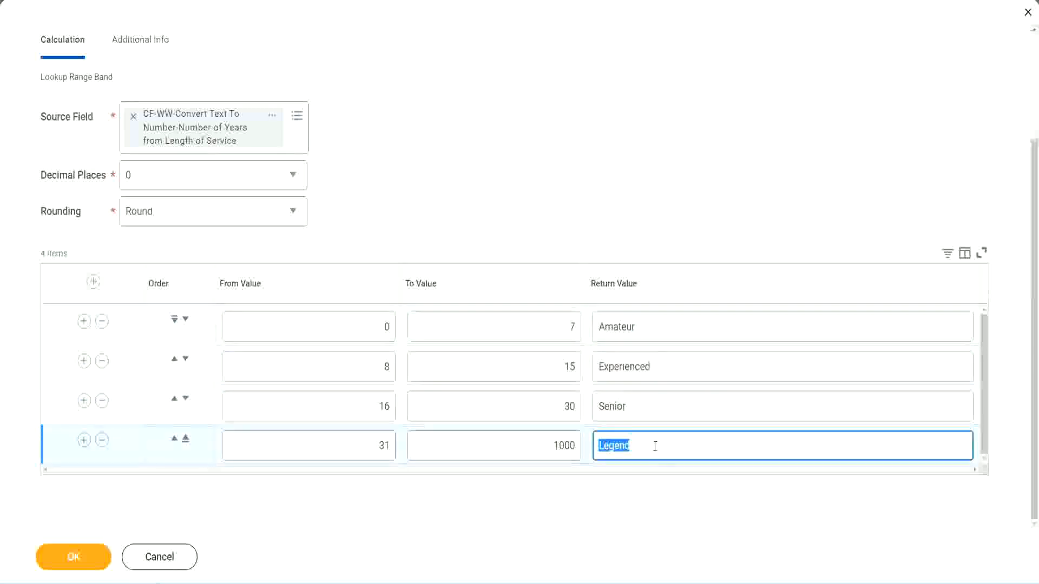
double_click(346, 328)
left_click(533, 321)
left_click(680, 331)
left_click(674, 369)
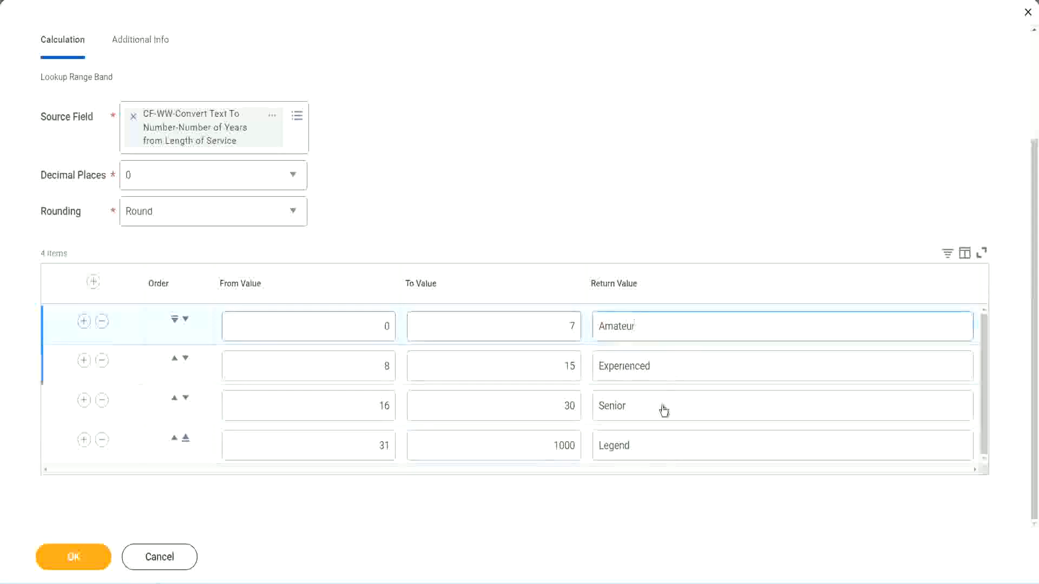
left_click(662, 409)
left_click(654, 441)
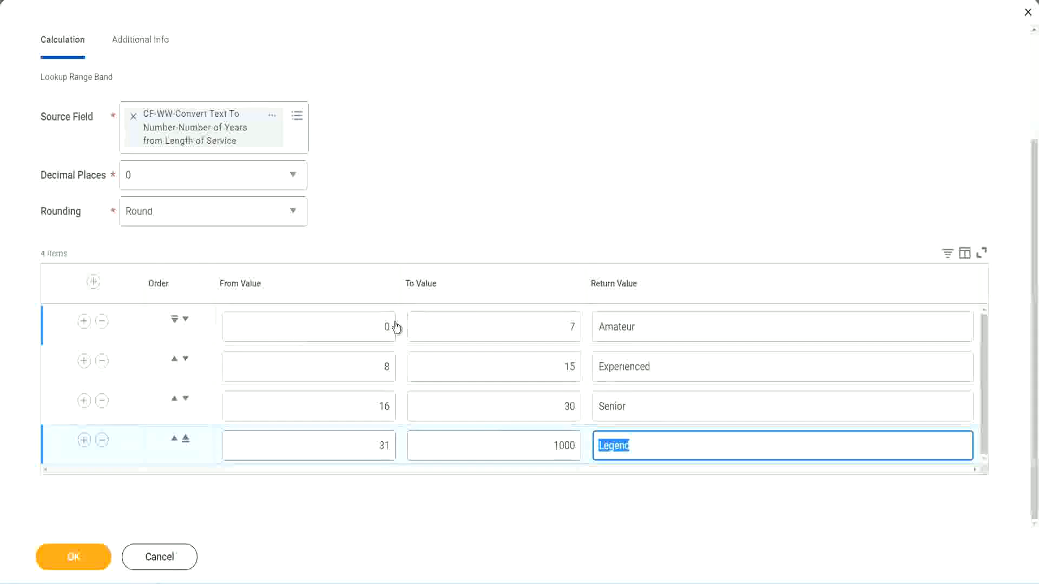
Step: Save the Lookup Range Band calculated field and copy its name from the save confirmation
left_click(501, 260)
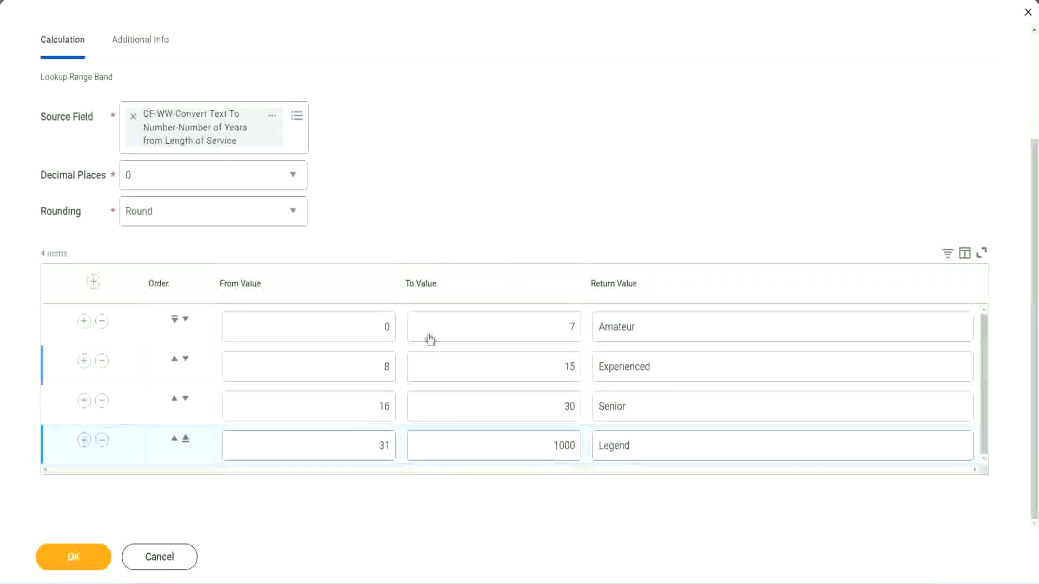
left_click(72, 555)
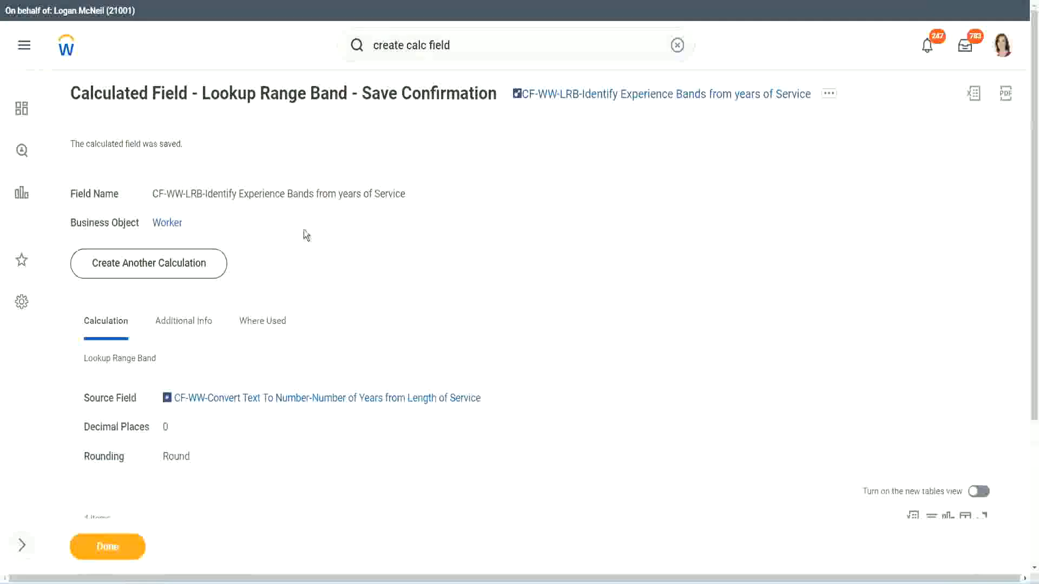
right_click(605, 99)
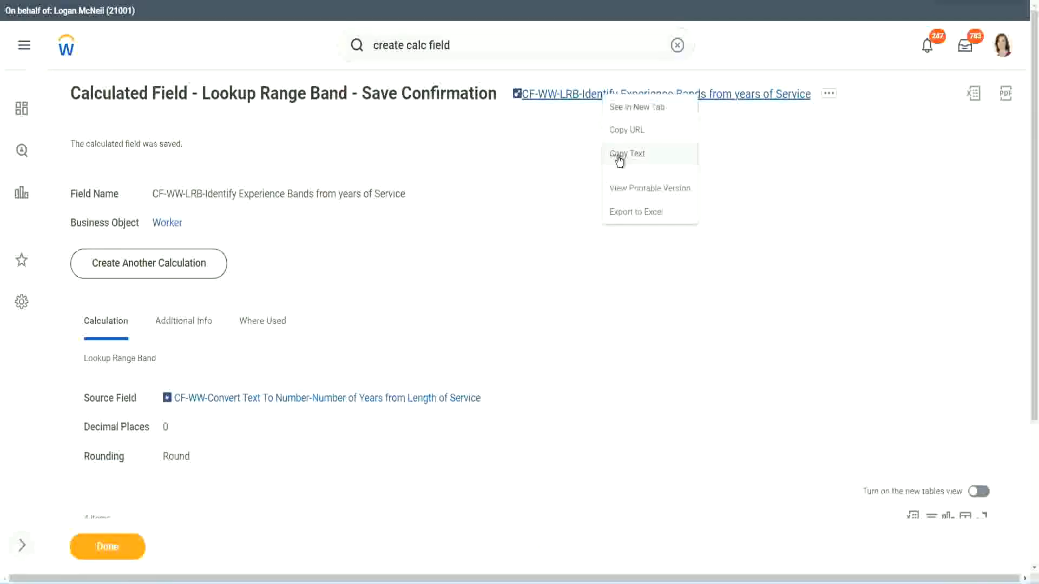
left_click(615, 154)
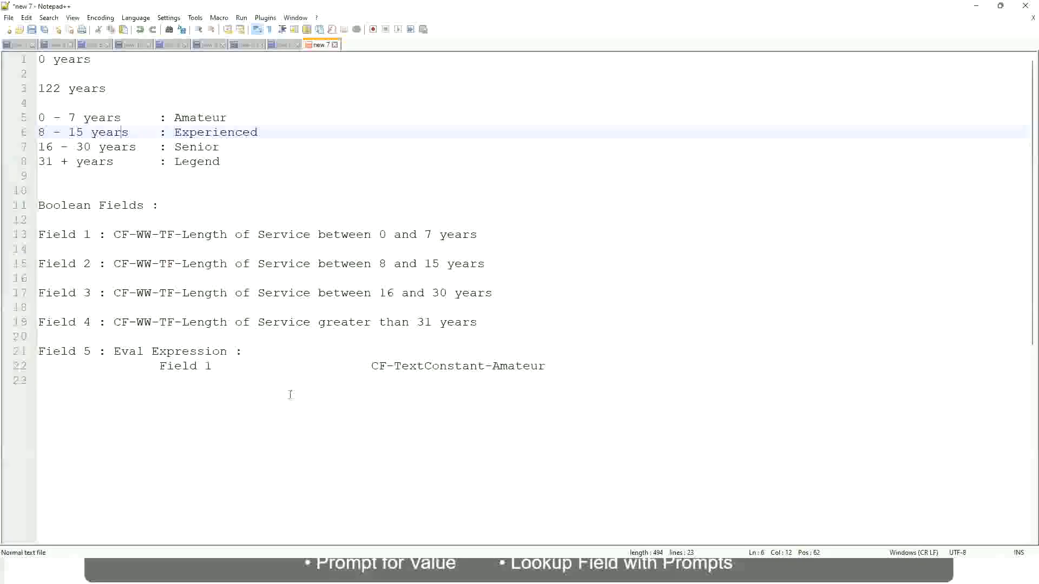
Step: Switch to the Notepad++ notes and add the amount "10,000 USD" on a new line below the Eval Expression entry
left_click(94, 410)
key("Return")
key("Return")
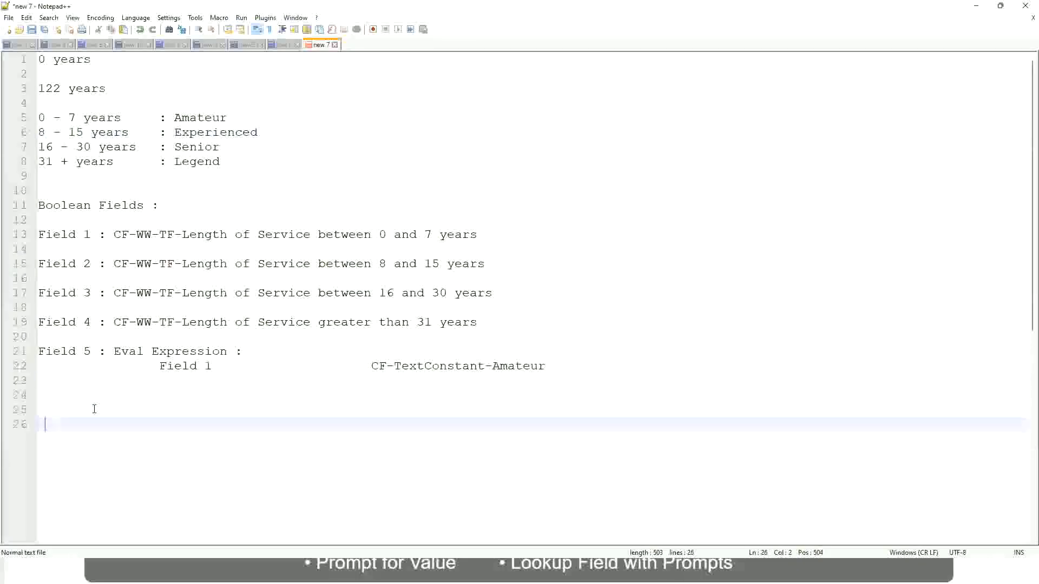
key("Left")
type("10,000 USD")
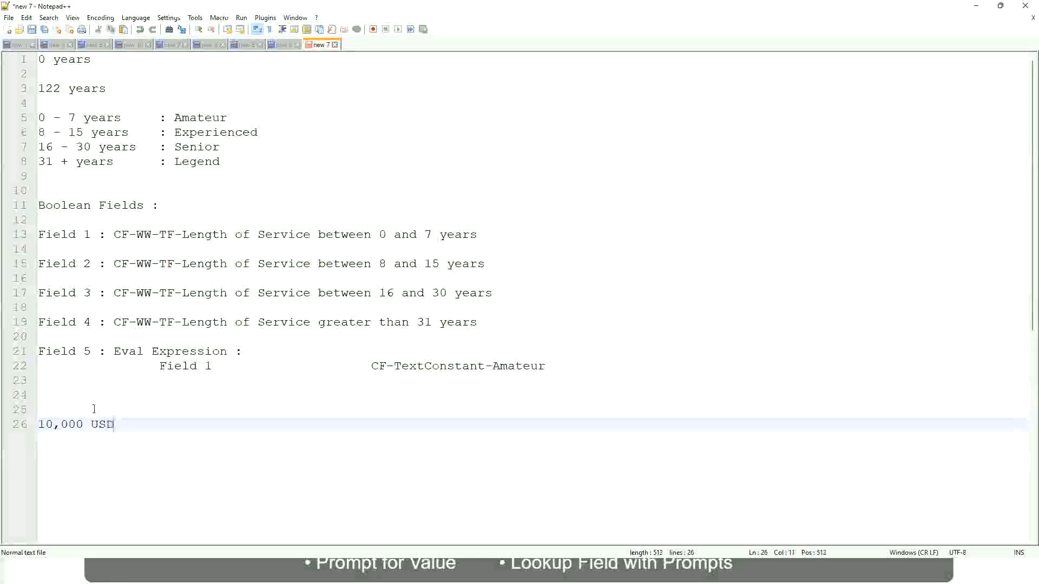
Step: Add the upper amount "1,000,000 USD" on the same line, spaced well apart from "10,000 USD"
key("Tab")
key("Tab")
key("Tab")
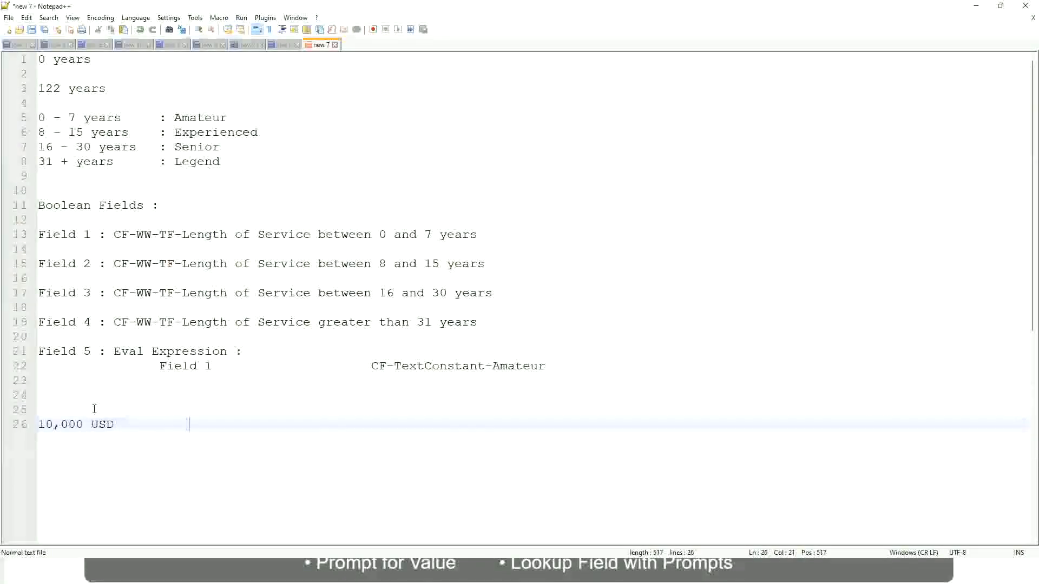
key("Tab")
key("Tab")
type("1,000,000")
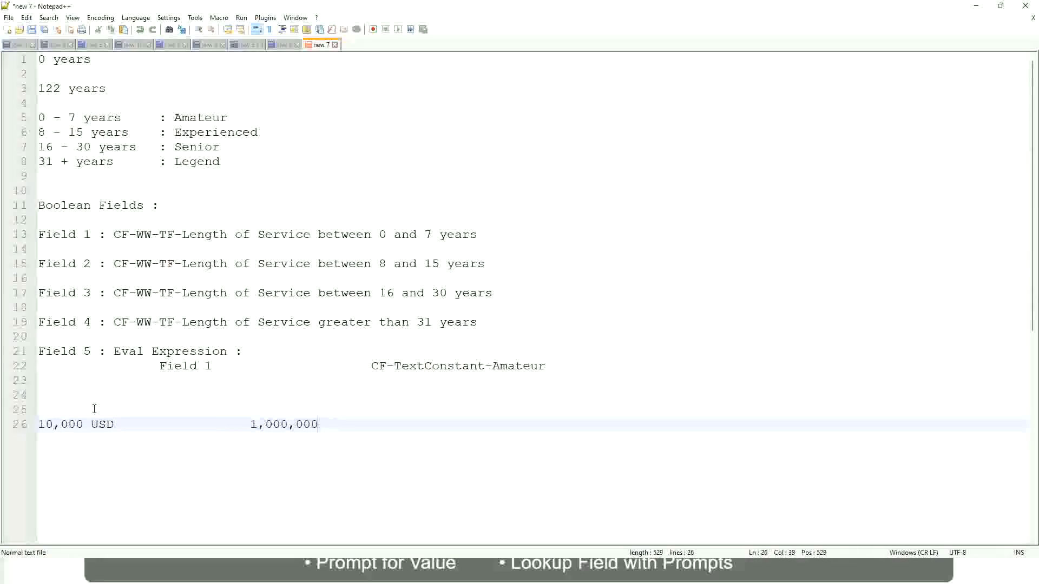
key("Left")
key("Left")
key("Left")
key("Left")
key("Left")
key("Left")
key("Left")
key("Left")
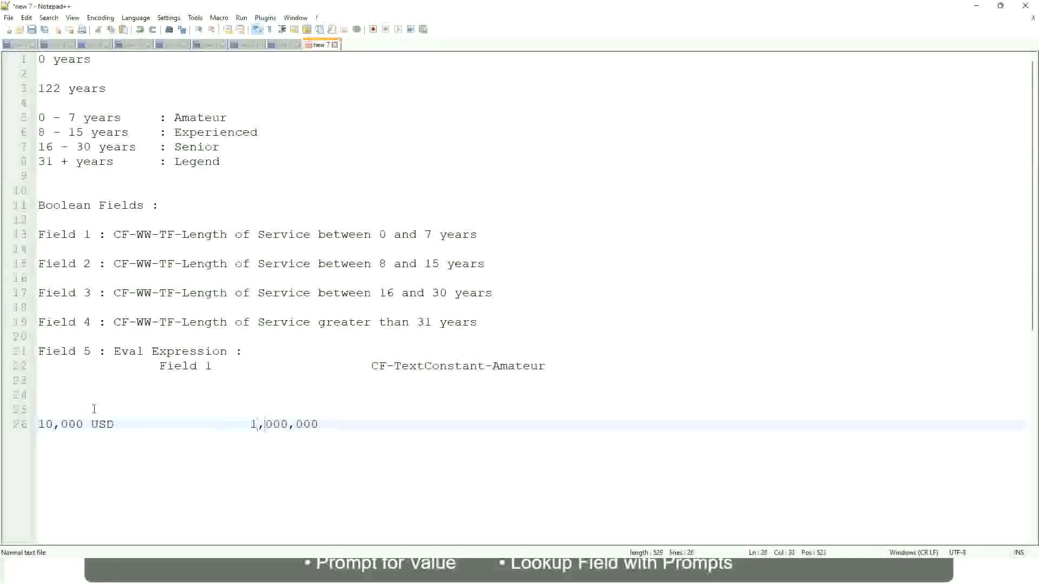
key("Right")
key("Right")
key("Right")
key("Right")
key("Right")
key("Right")
key("Right")
key("Right")
key("Right")
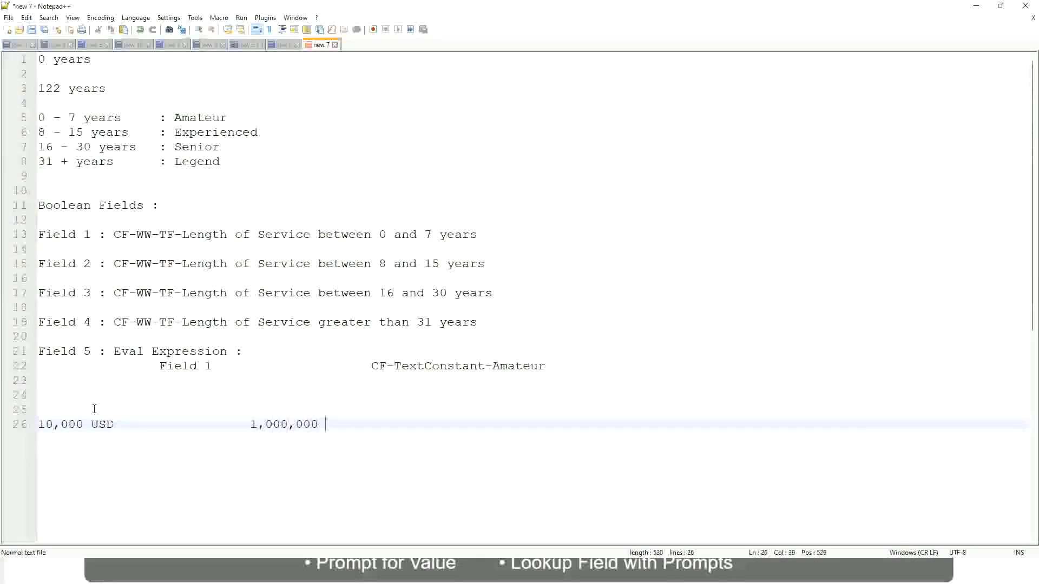
type("USD")
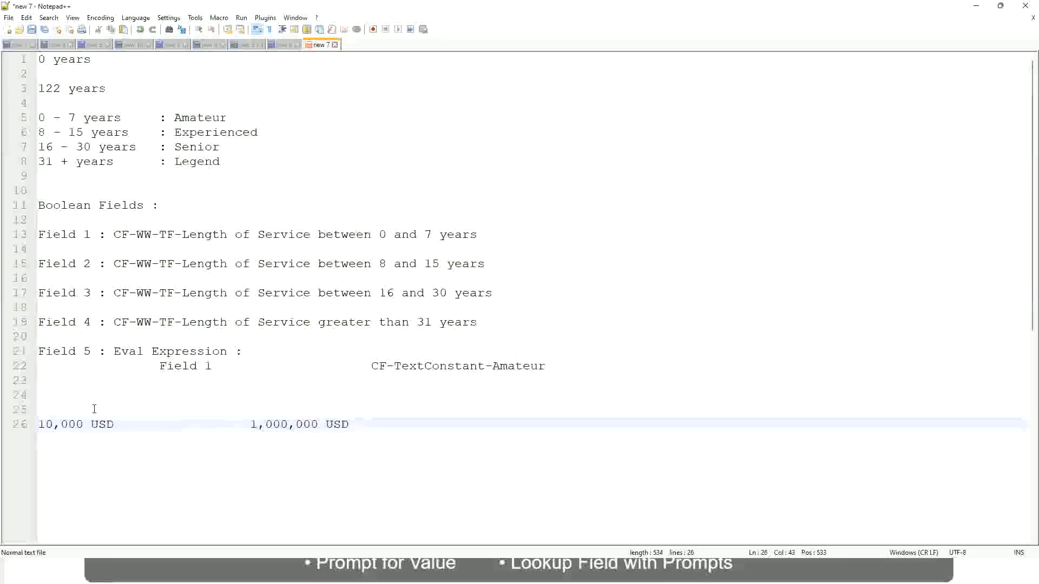
Step: Add the first amount band "10 - 50,000 : Low" below the USD amounts, leaving one blank line between them
key("Return")
key("Return")
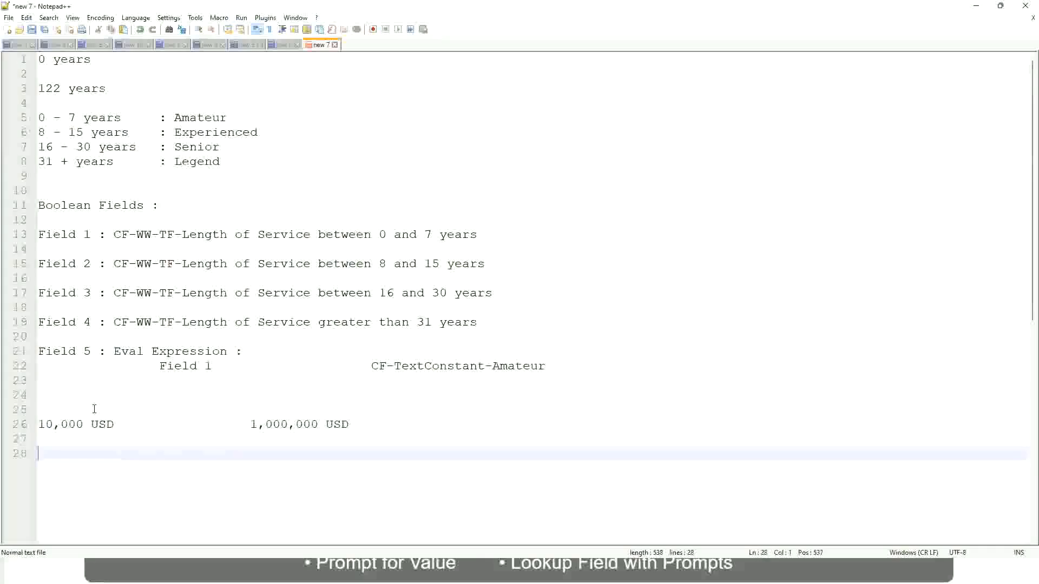
type("10 - 50,000")
key("Tab")
key("Tab")
key("Tab")
key("Tab")
type(": Low")
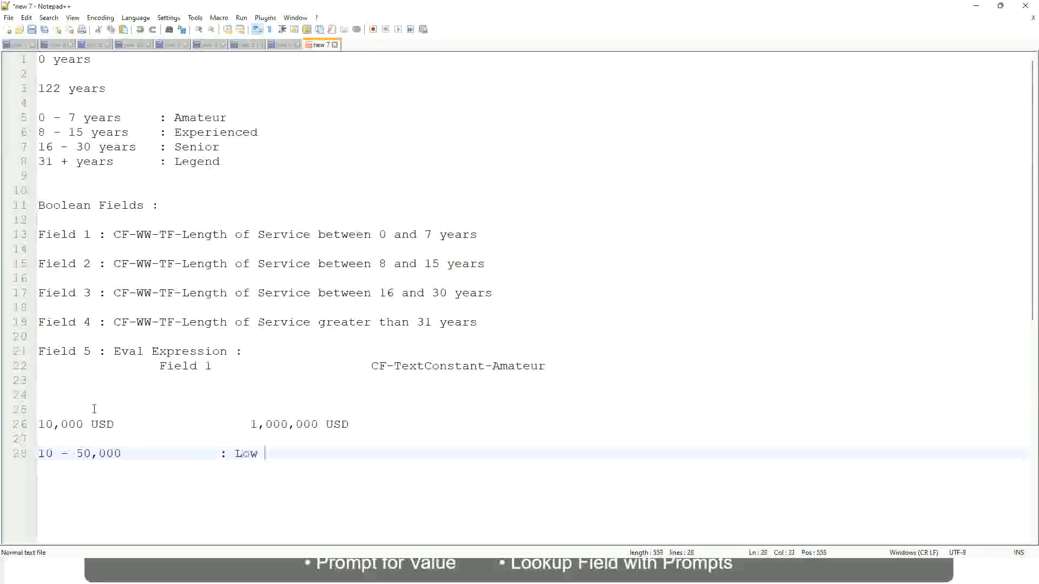
Step: Add the second amount band "50,001 - 150,000 : Medium" directly under the Low band, with its label aligned
key("Return")
key("Return")
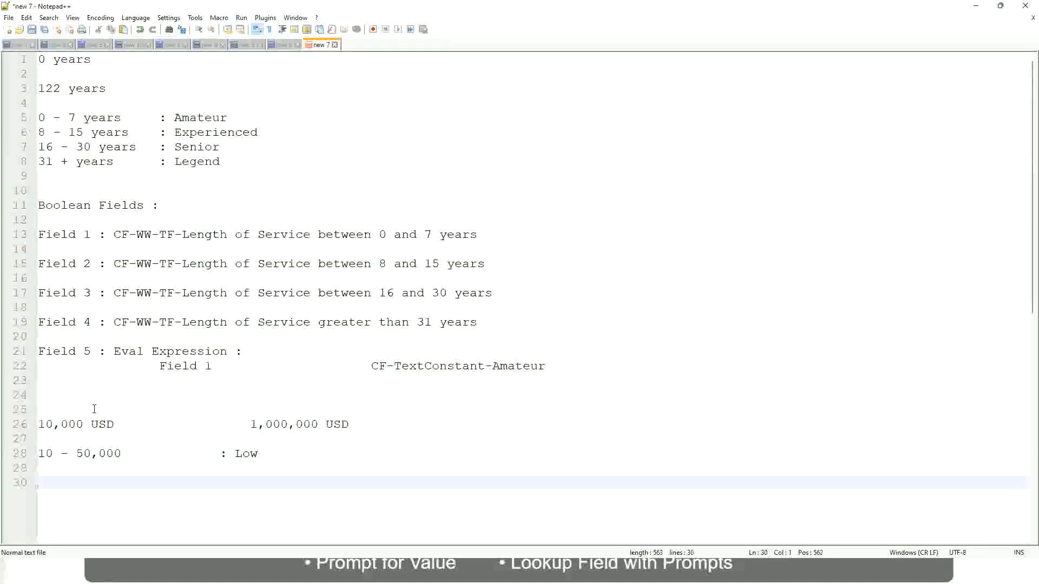
key("Up")
type("5")
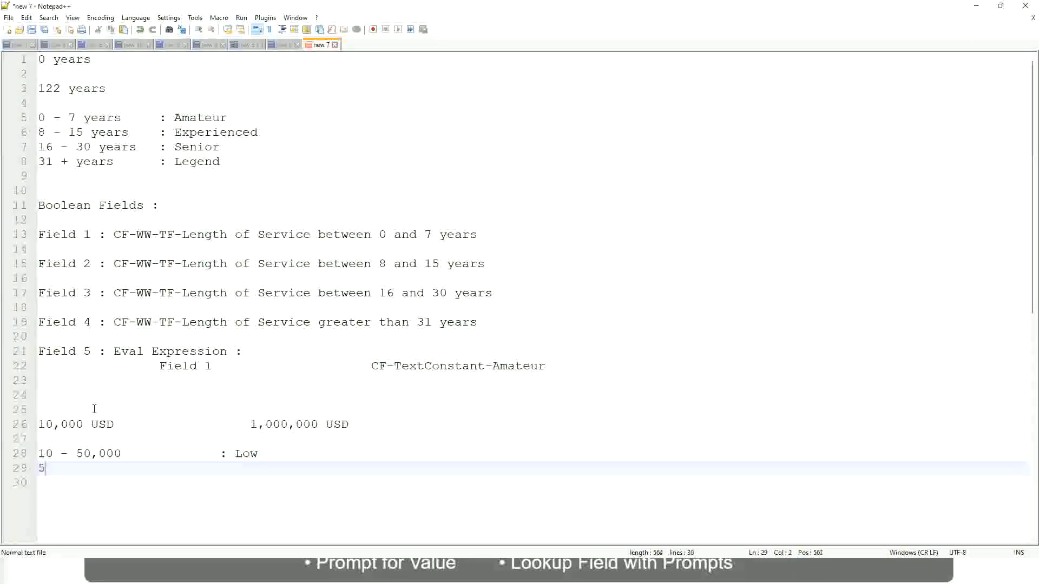
type("0,001 - 150")
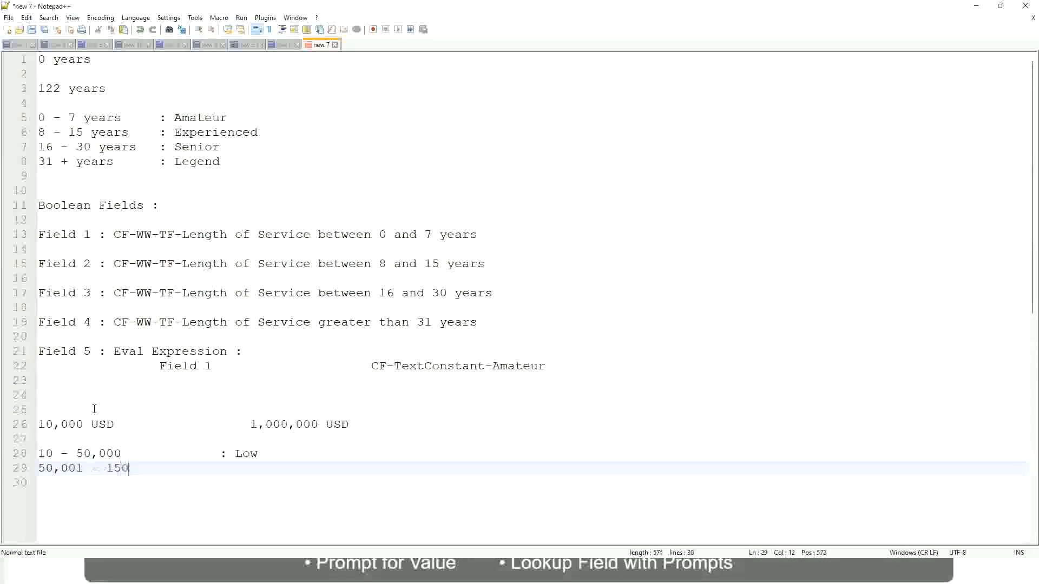
type(",000")
key("Tab")
key("Tab")
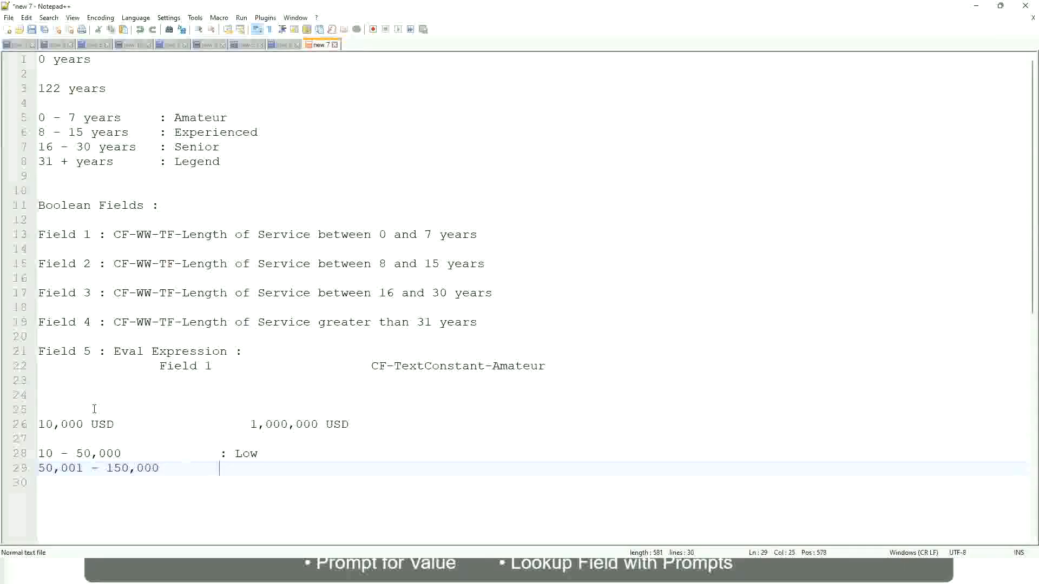
type(": Medium")
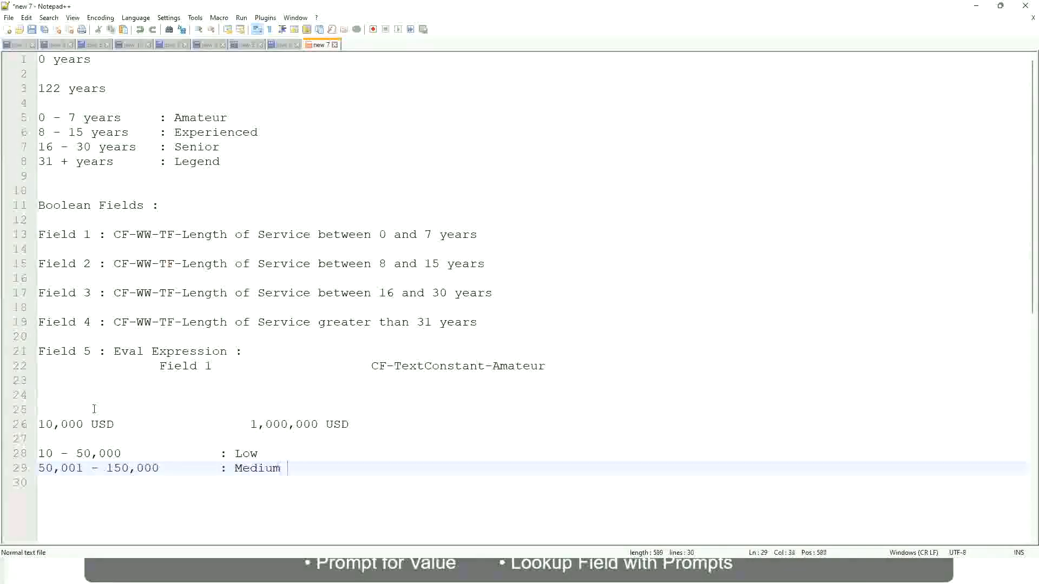
Step: Add the third amount band "> 150,000 : High" under the Medium band, with its label aligned
key("Return")
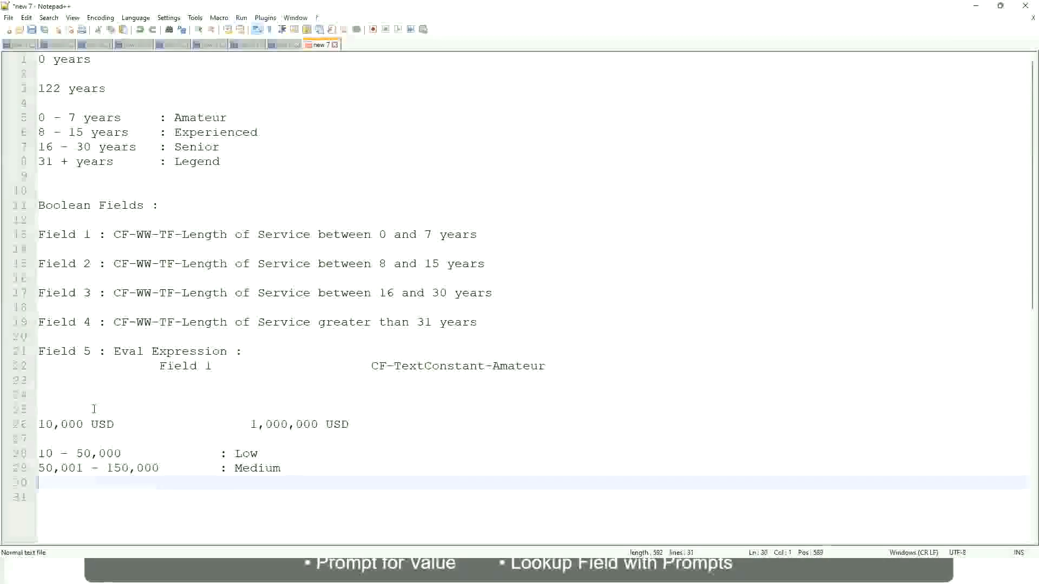
type("> 1")
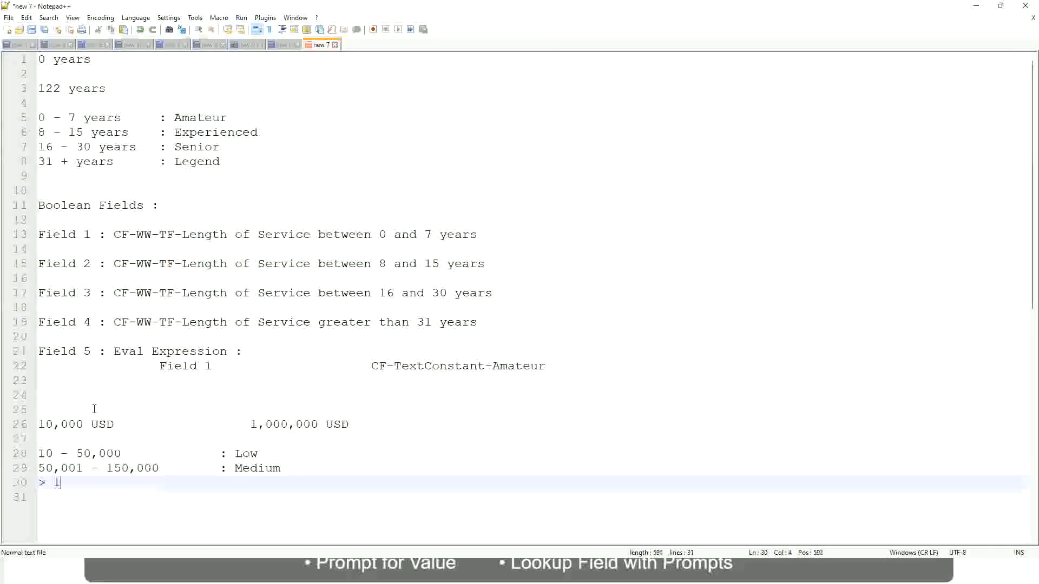
type("50,000")
key("Tab")
key("Tab")
key("Tab")
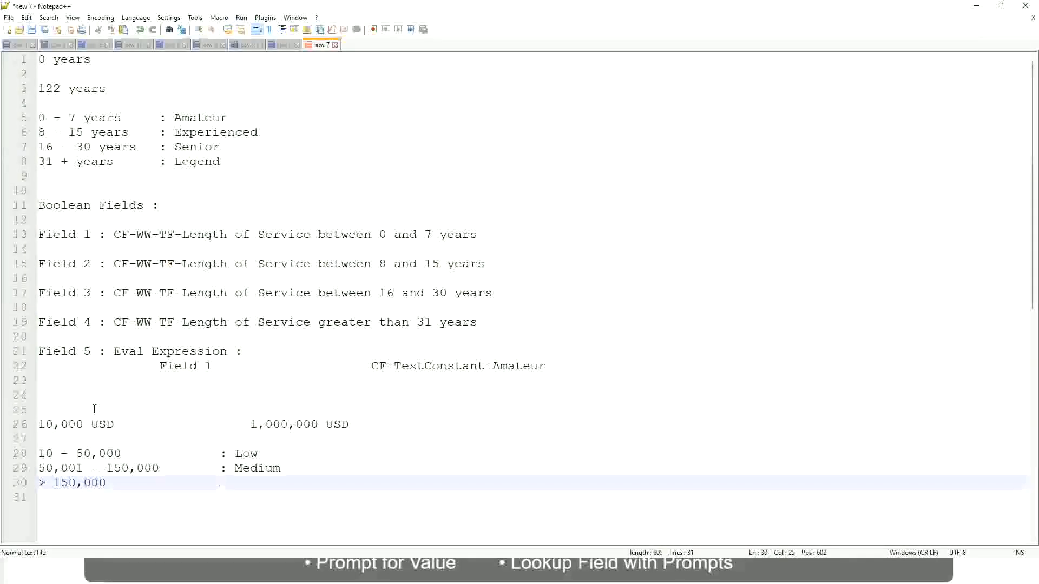
type(": High")
Step: Review the lower and upper USD amounts against the Low, Medium and High bands in the notes
left_click(33, 424)
left_click(46, 424)
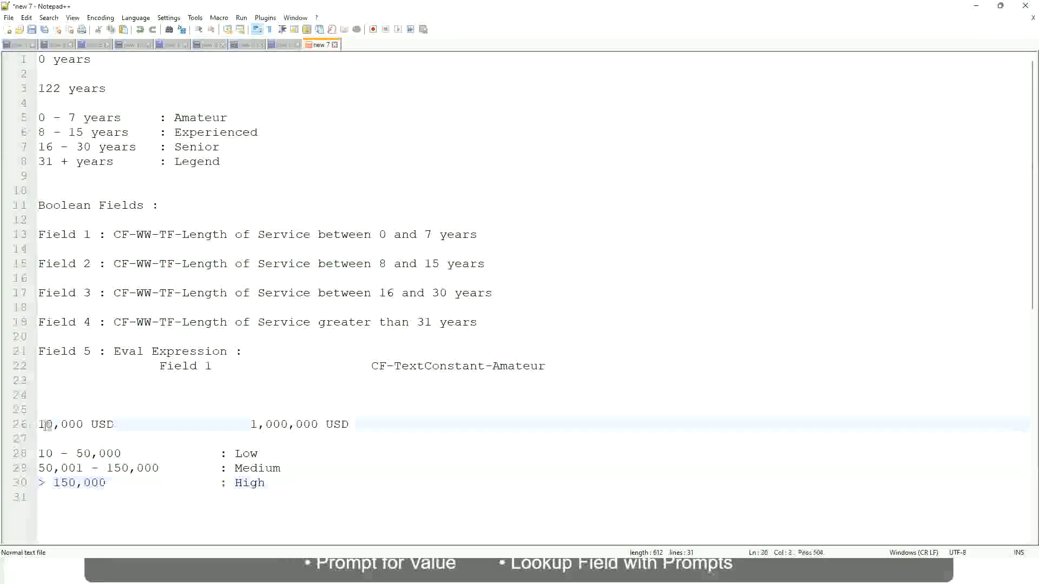
double_click(310, 424)
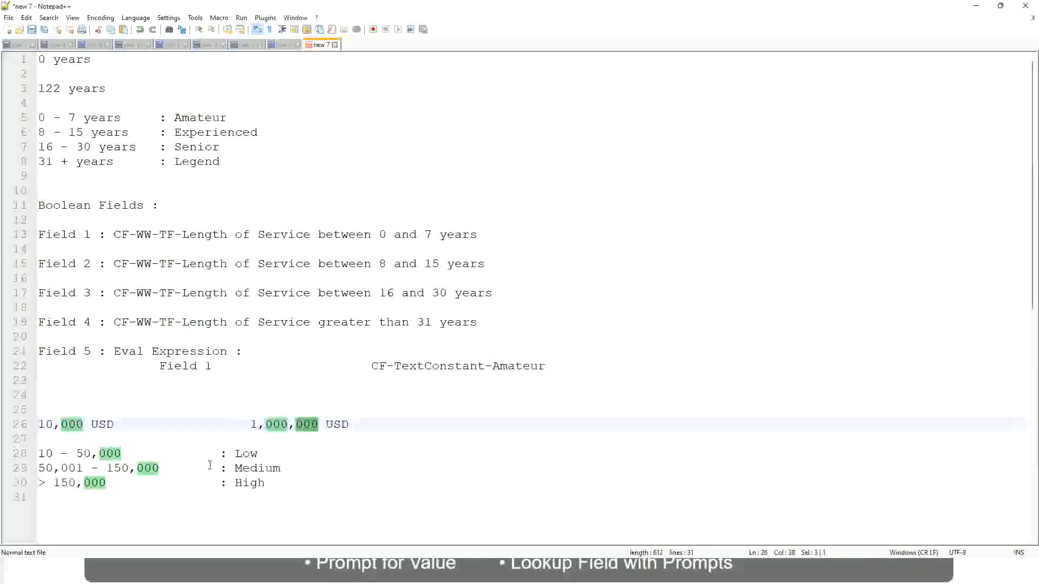
left_click(190, 468)
left_click(34, 424)
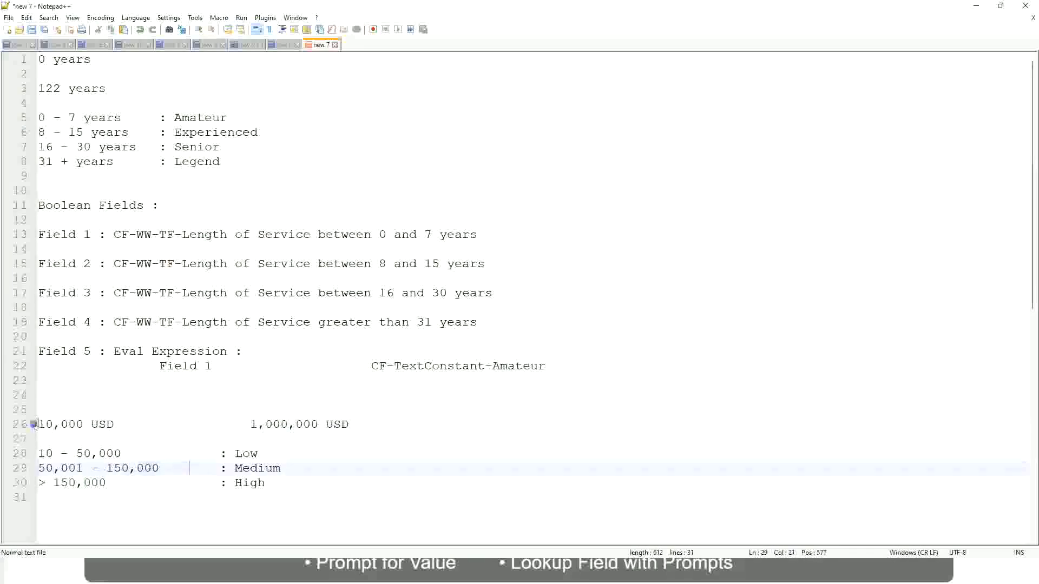
left_click(319, 425)
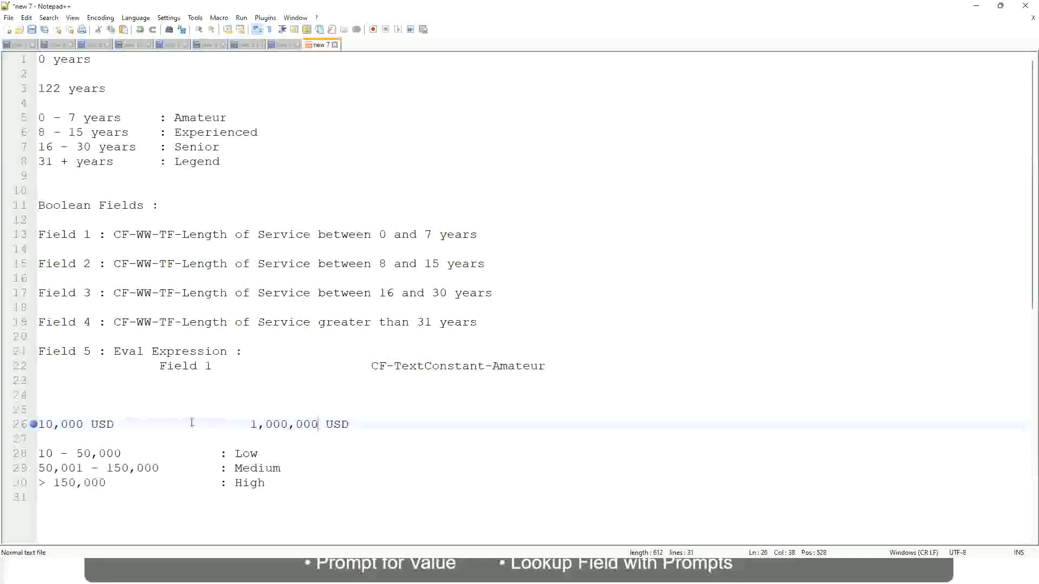
left_click(255, 455)
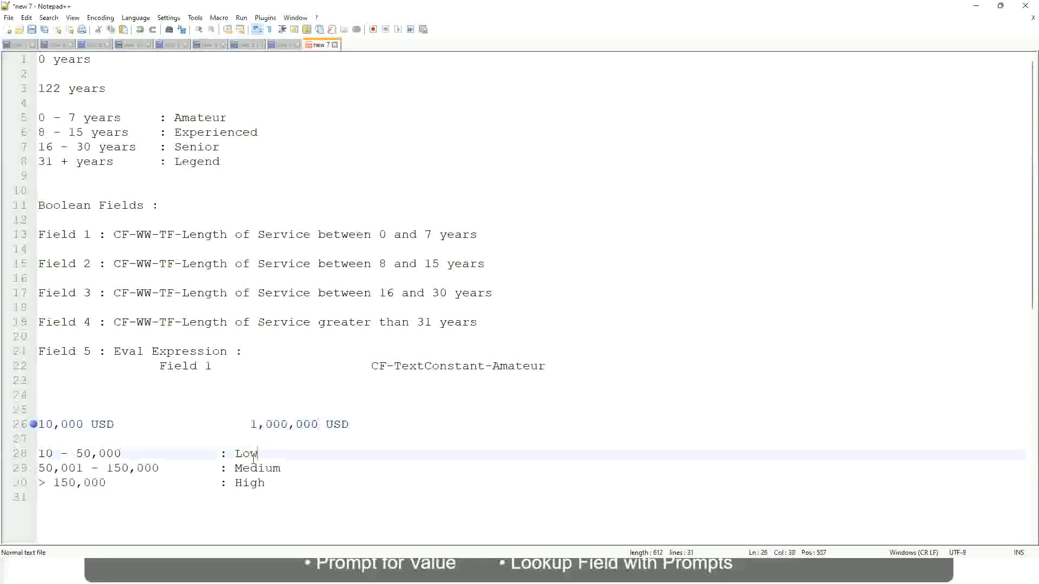
left_click(251, 455)
left_click(250, 470)
left_click(250, 485)
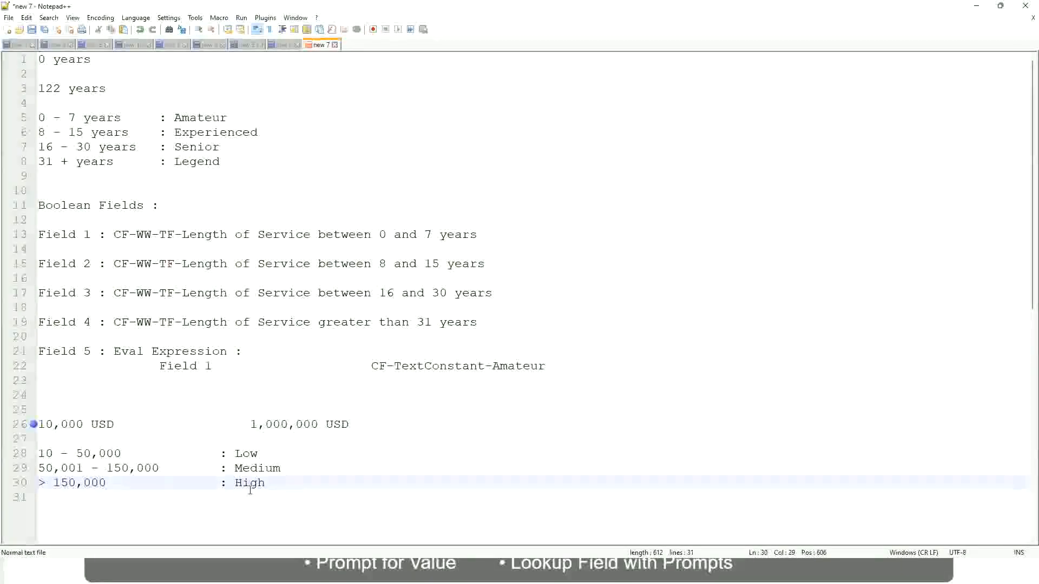
left_click(131, 441)
left_click(256, 496)
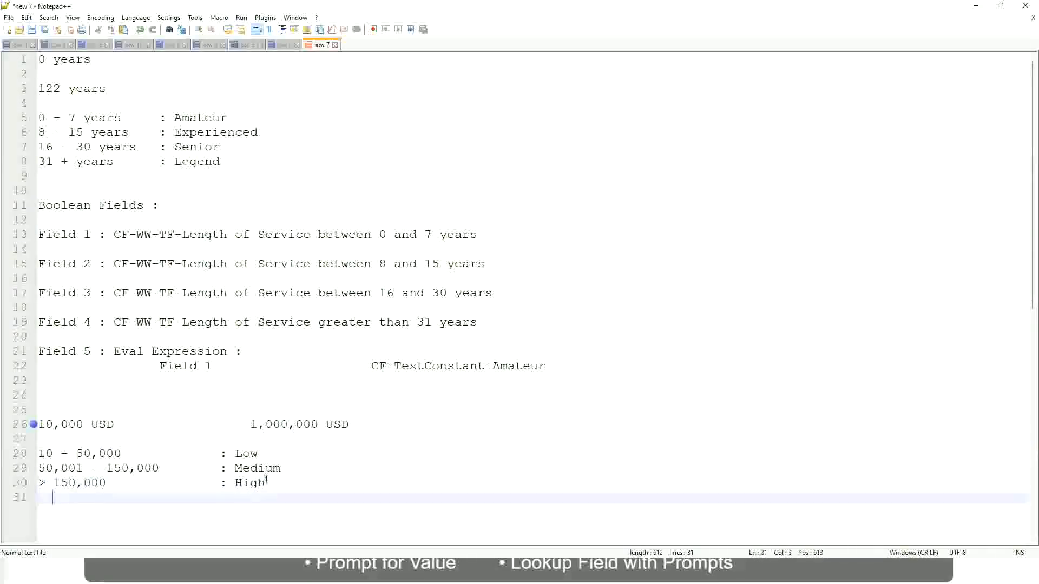
left_click(266, 480)
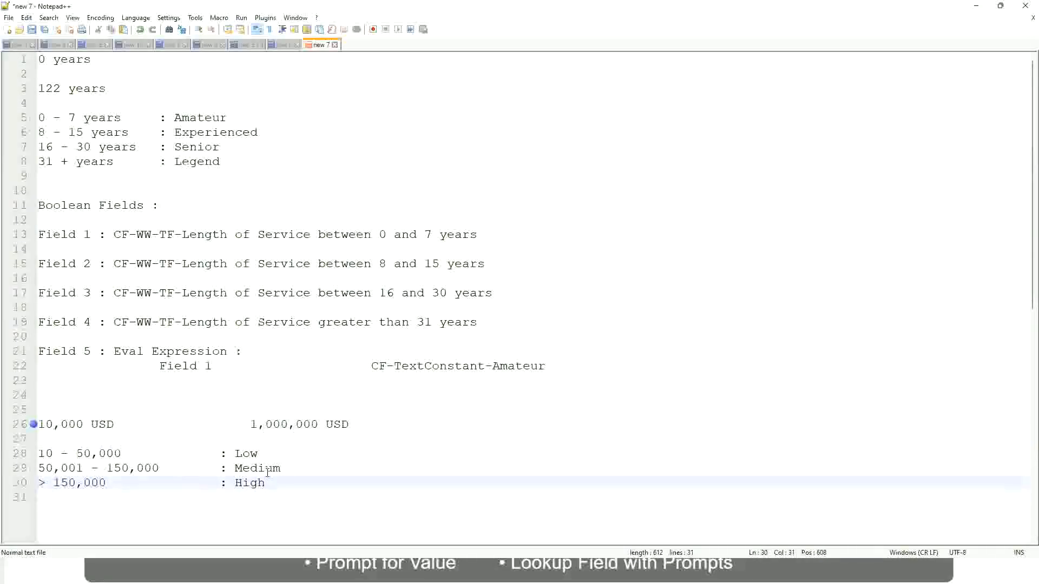